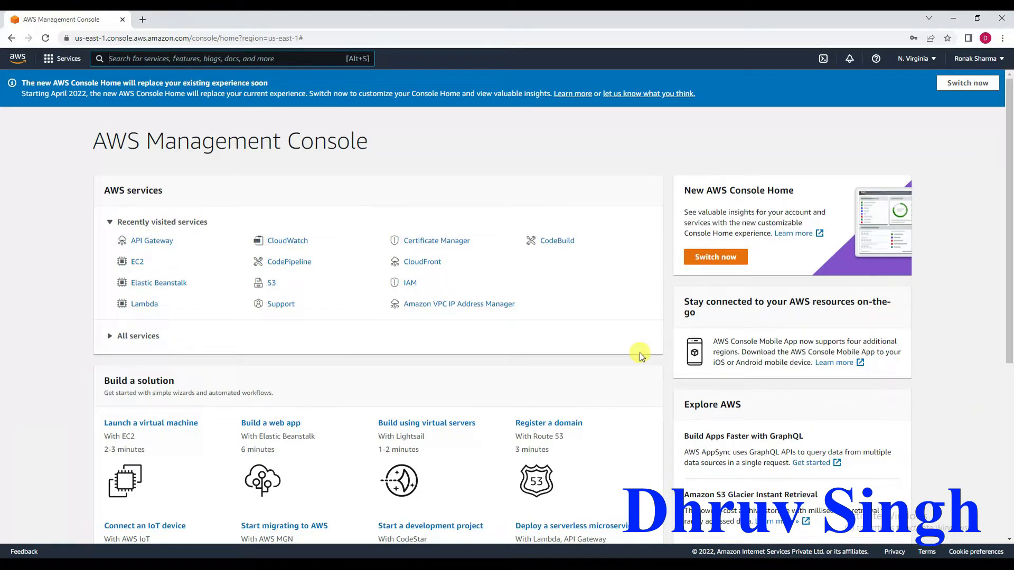
# Find the Lambda service through the console search and start creating a new function.
pyautogui.hotkey('alt', 's')
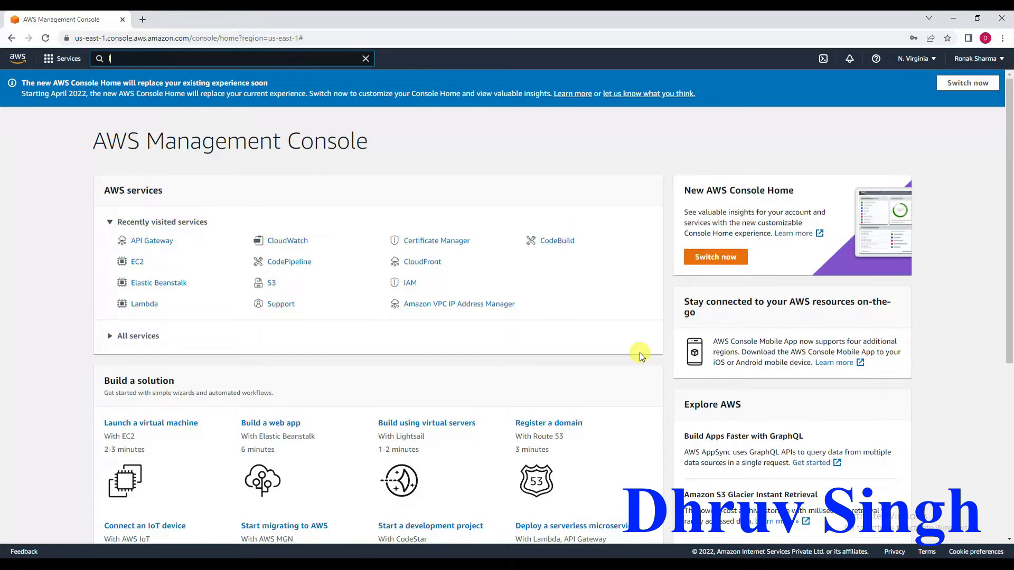
pyautogui.write('lamba')
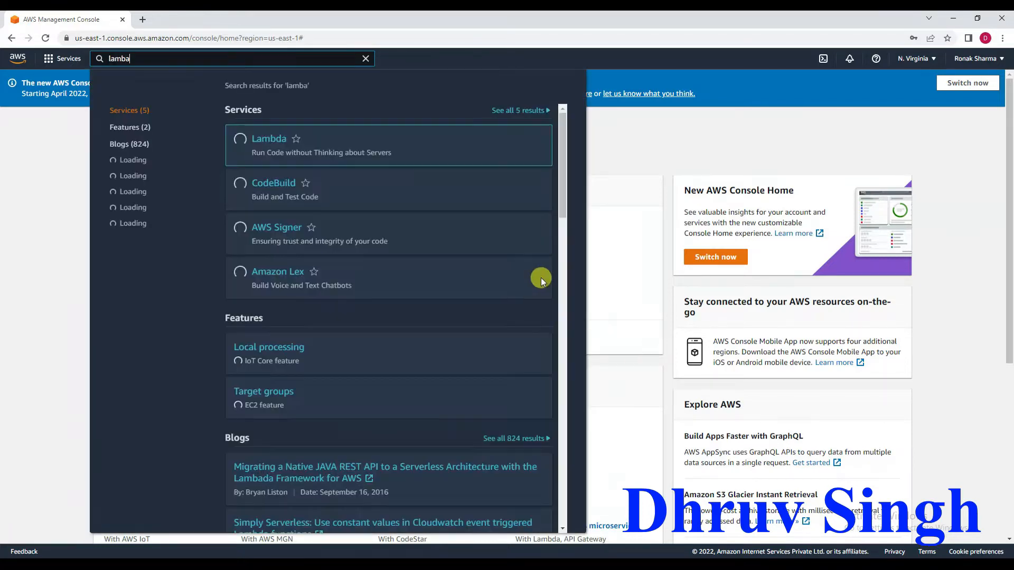
pyautogui.click(275, 144)
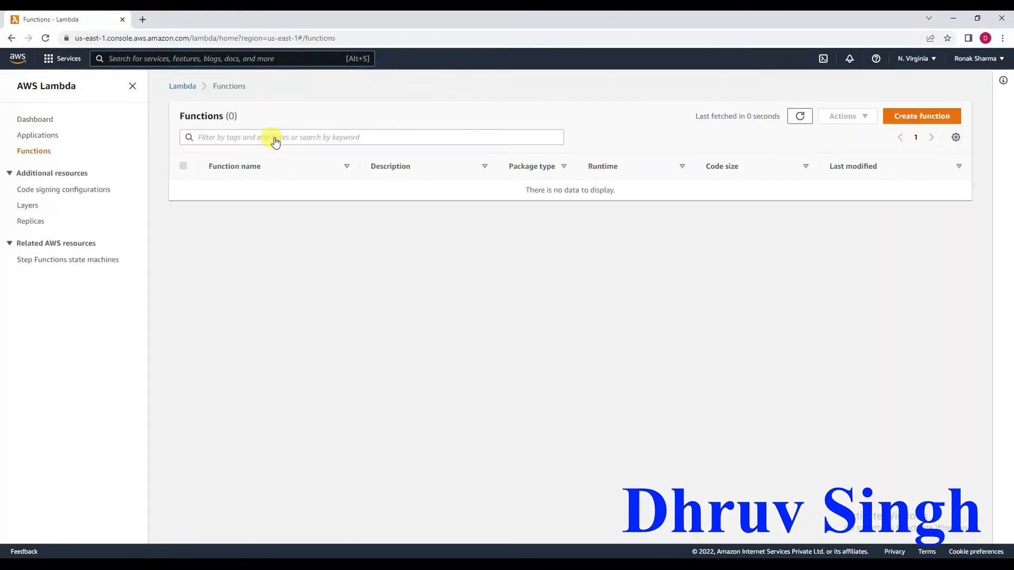
pyautogui.click(929, 119)
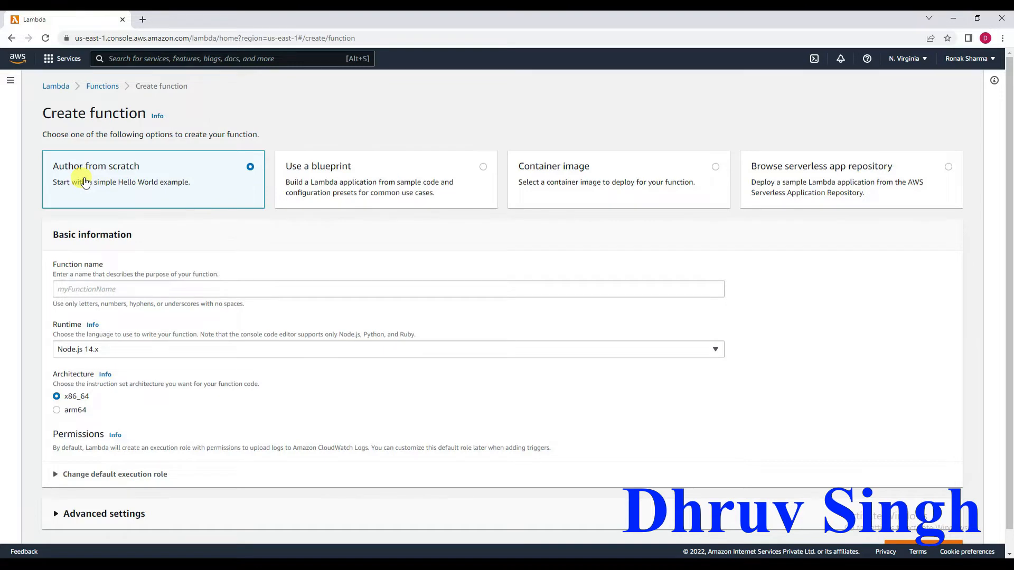
# Browse the first two pages of function blueprints and return to authoring from scratch.
pyautogui.click(348, 187)
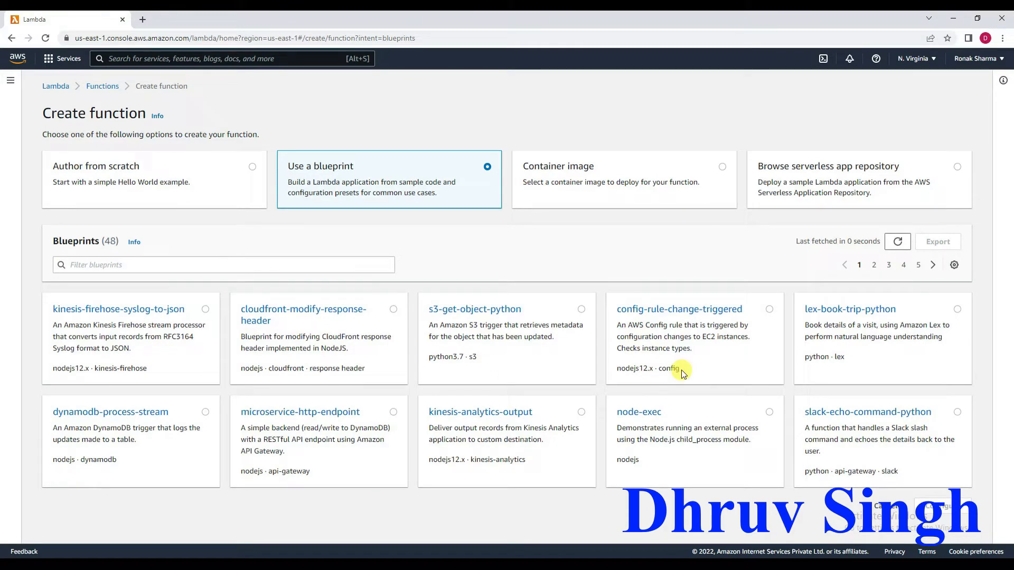
pyautogui.click(874, 265)
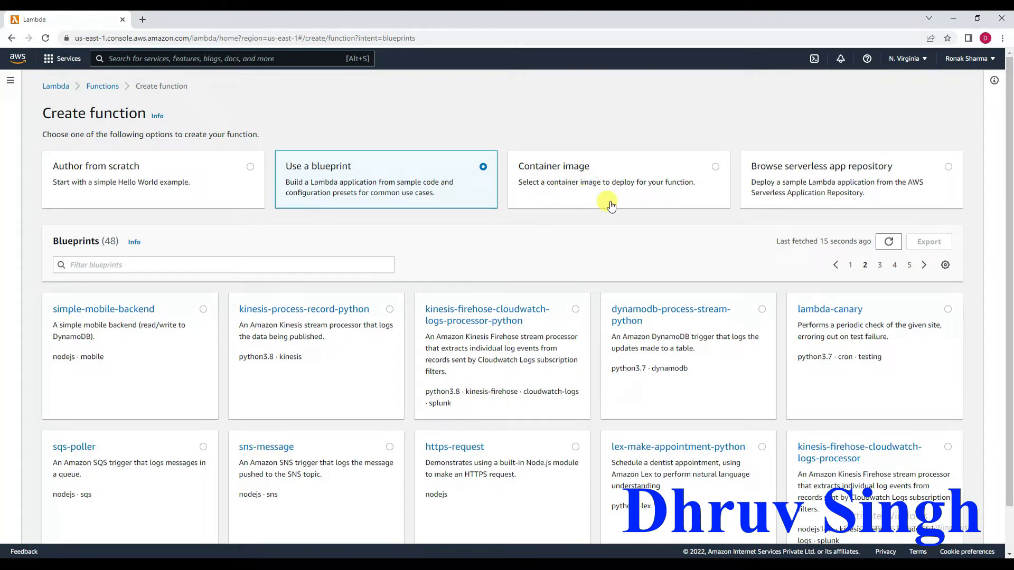
pyautogui.click(127, 184)
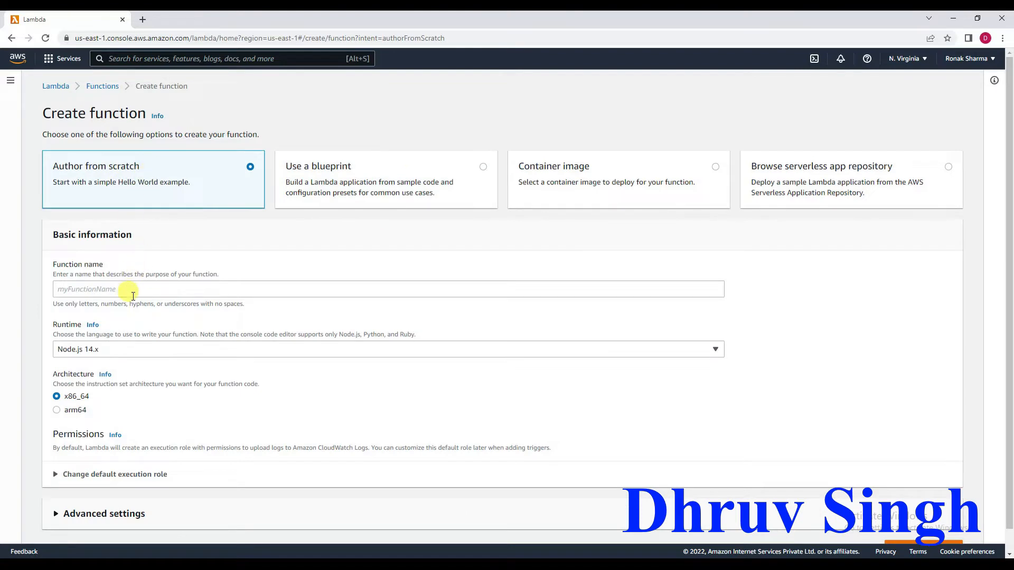
# Name the function testing-hello-world and set its runtime to Python 3.7.
pyautogui.click(133, 294)
pyautogui.write('te')
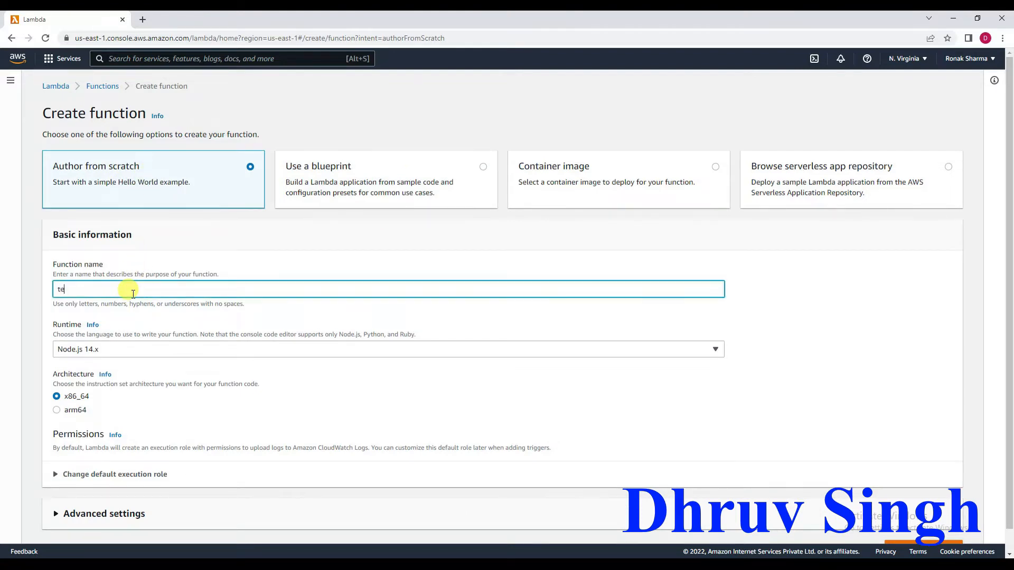
pyautogui.write('sting-hello-world')
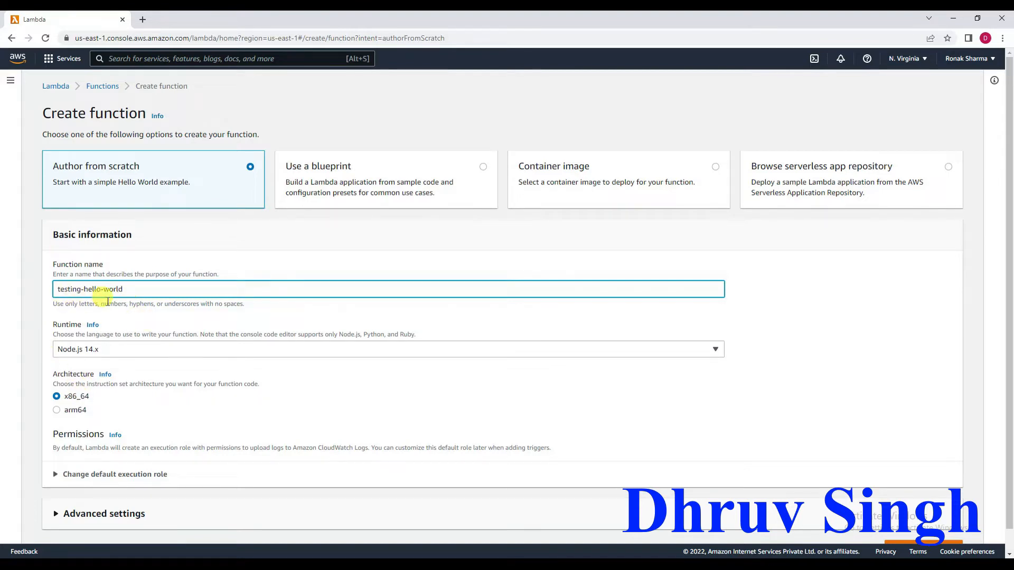
pyautogui.click(114, 352)
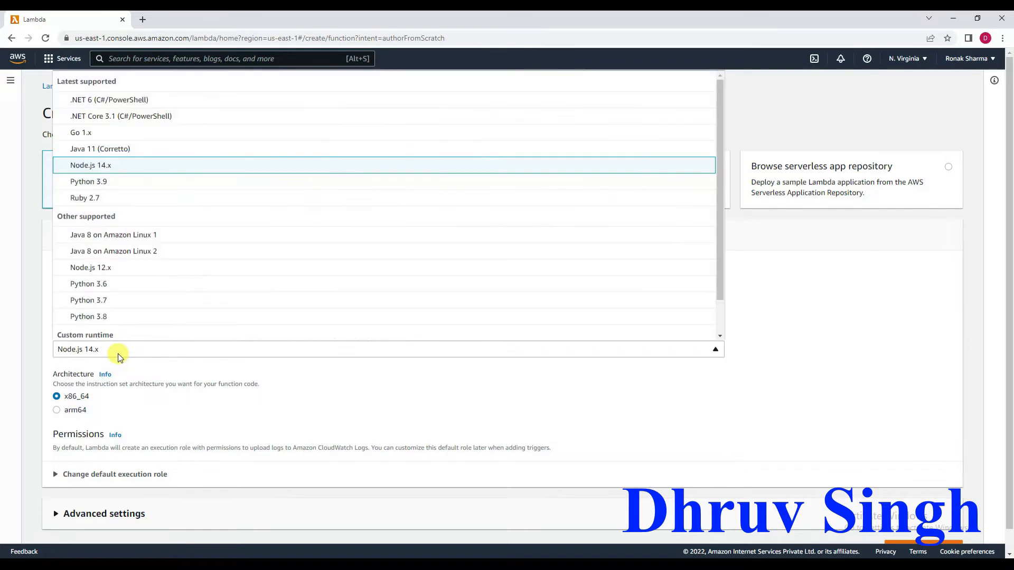
pyautogui.click(103, 301)
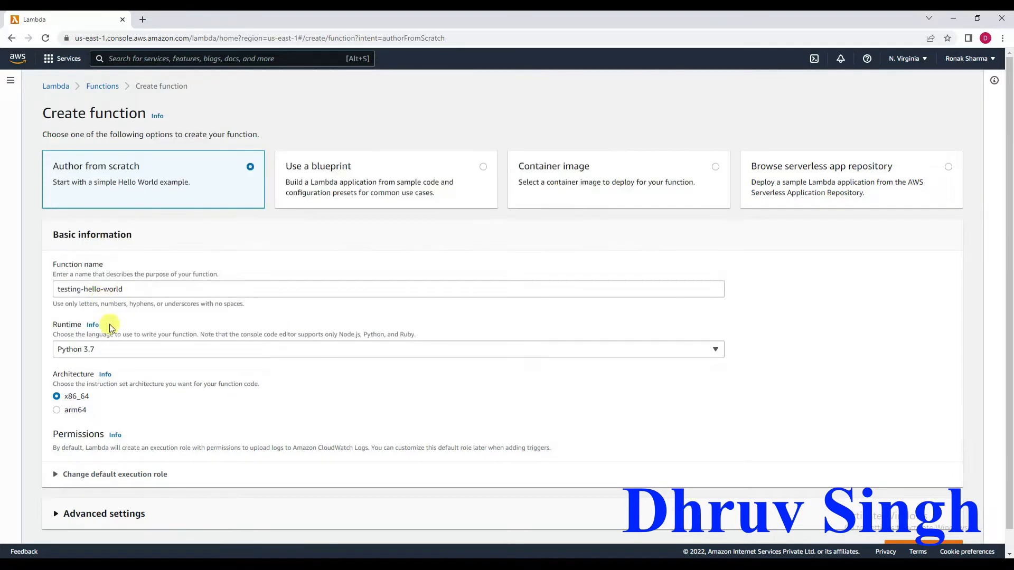
# Review the execution role options, including the existing roles, and return to creating a new role with basic Lambda permissions.
pyautogui.scroll(-1, 127, 403)
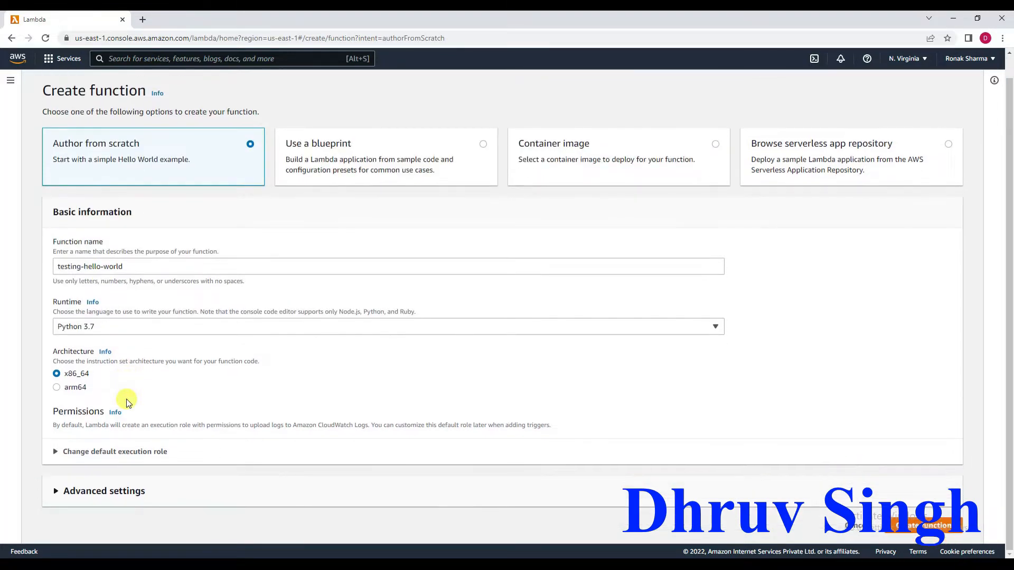
pyautogui.click(56, 453)
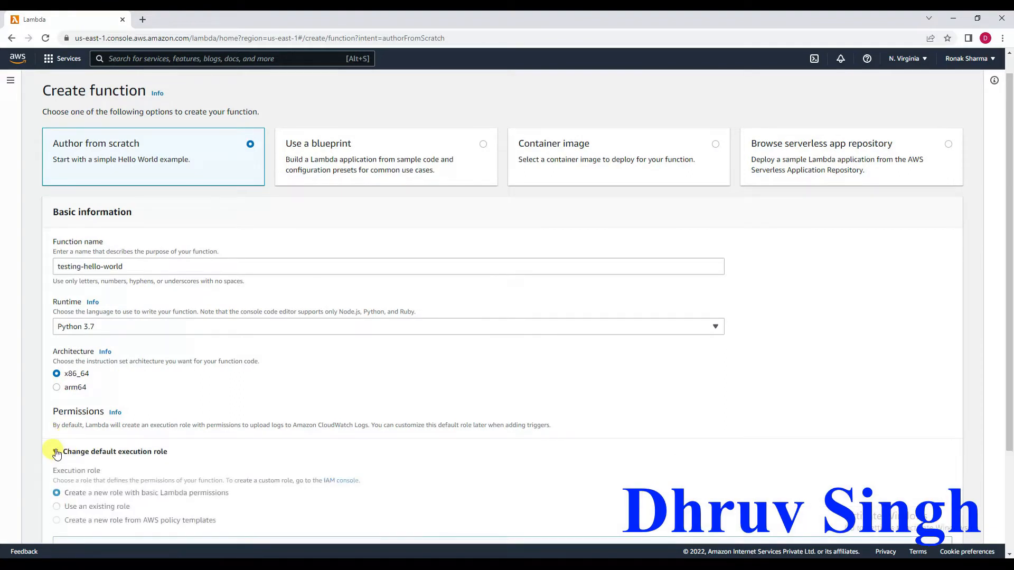
pyautogui.scroll(-3, 54, 449)
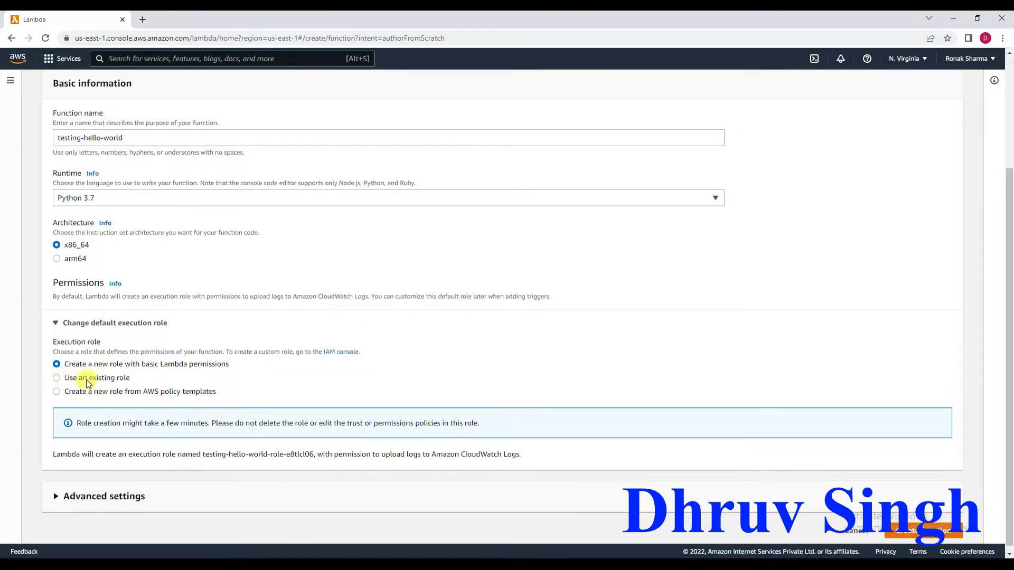
pyautogui.click(58, 378)
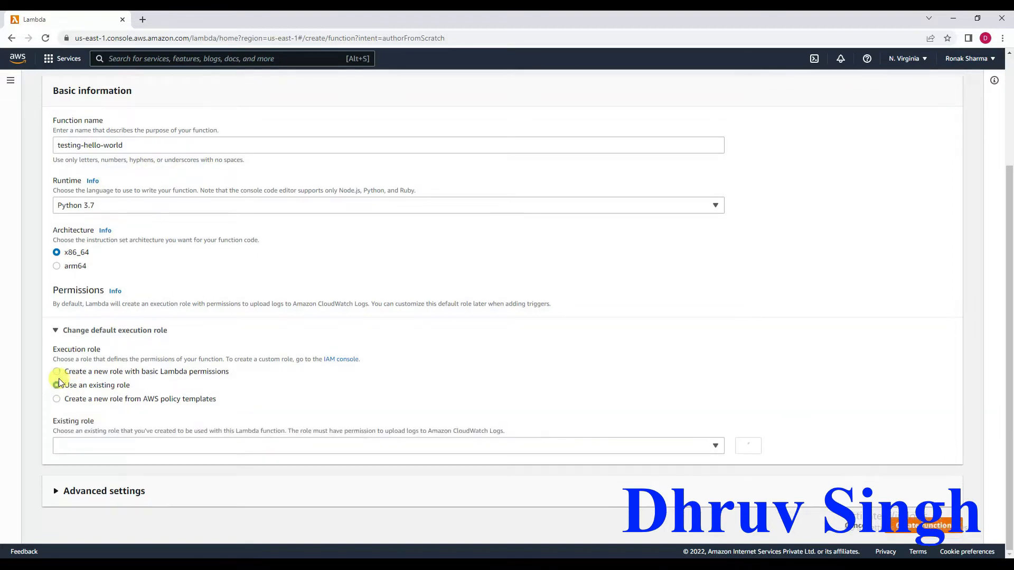
pyautogui.click(56, 372)
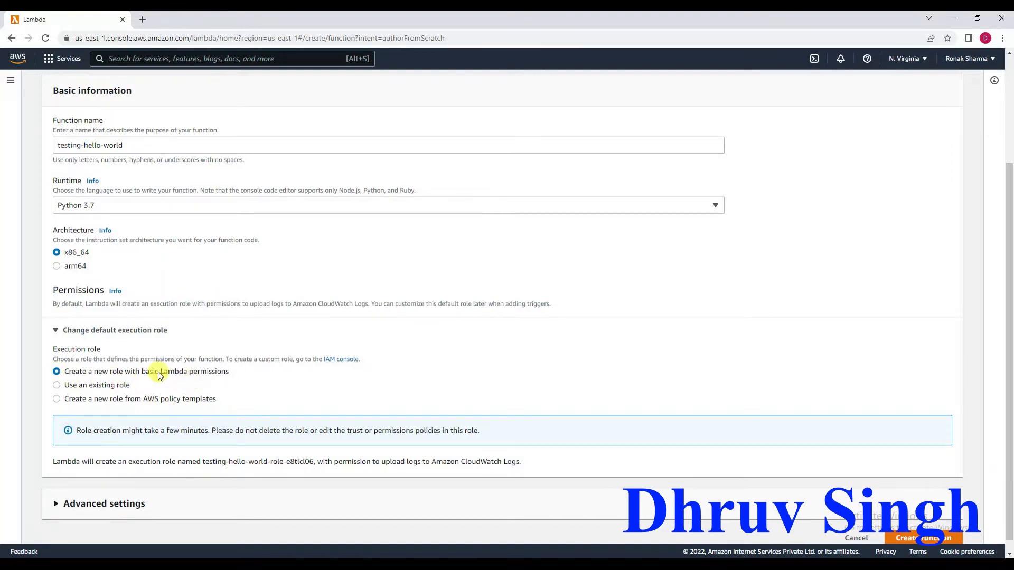
pyautogui.click(111, 389)
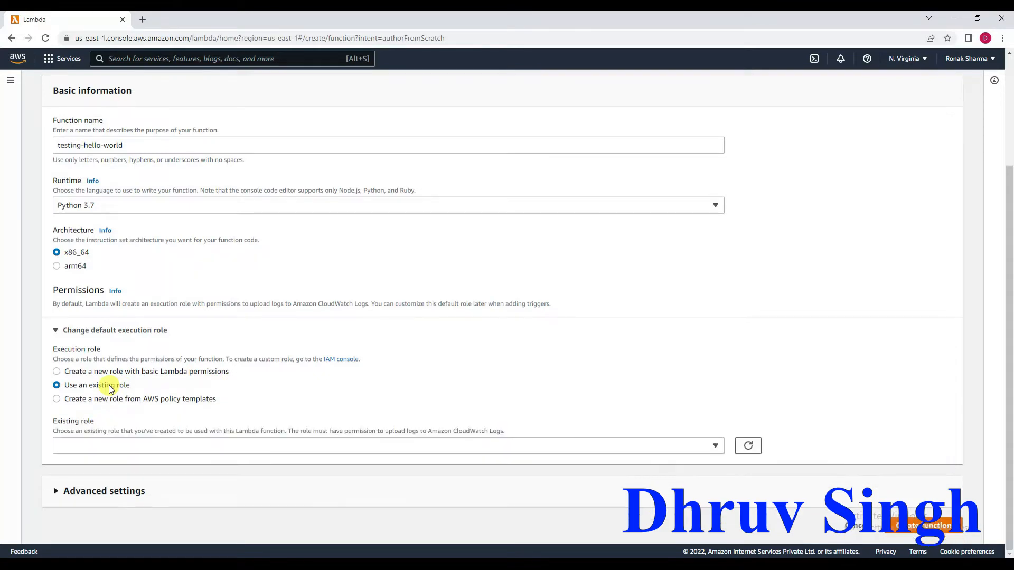
pyautogui.click(151, 452)
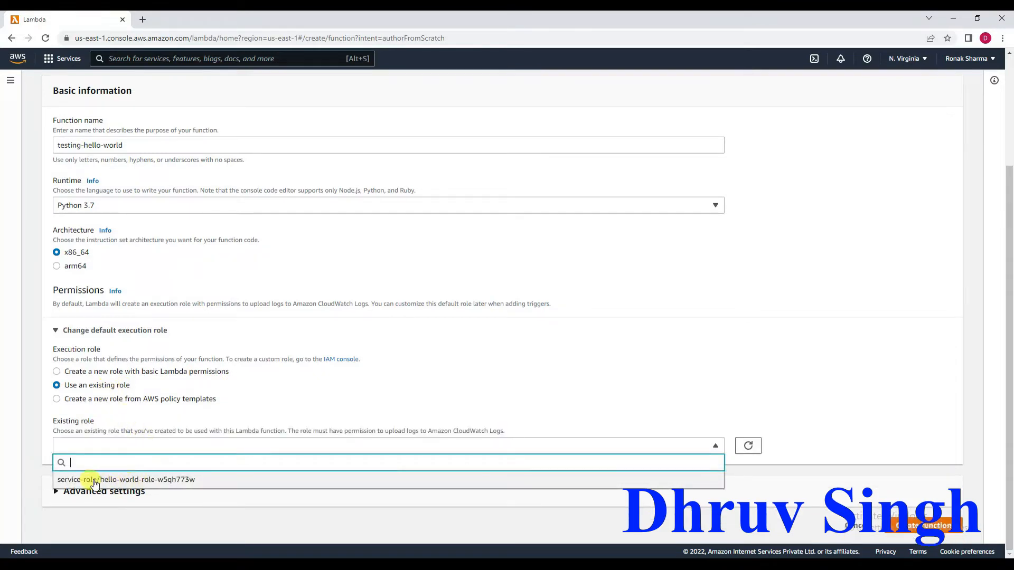
pyautogui.click(93, 374)
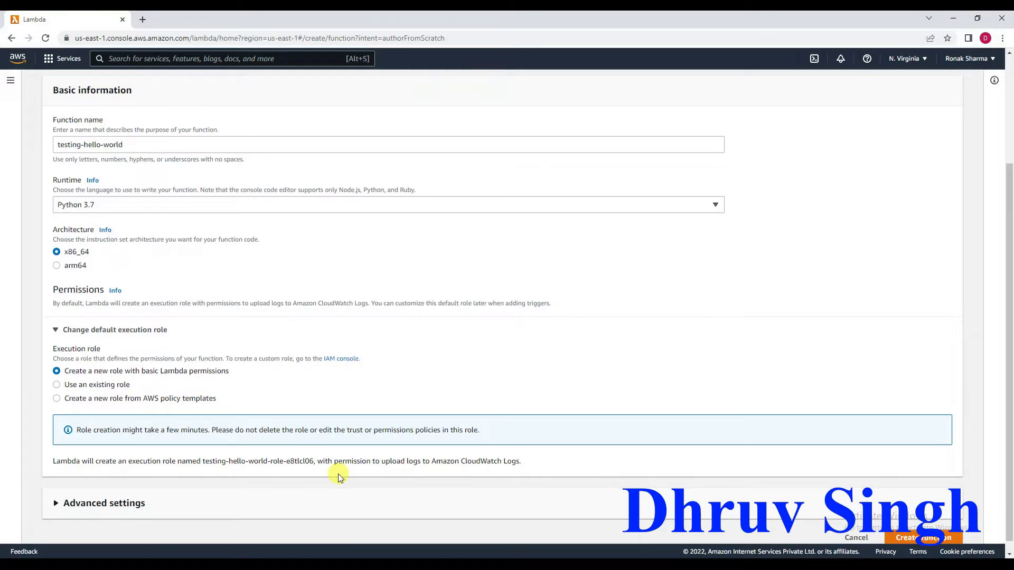
# Check the advanced settings without enabling any of them and create the function.
pyautogui.scroll(-1, 337, 476)
pyautogui.click(86, 497)
pyautogui.scroll(-4, 87, 498)
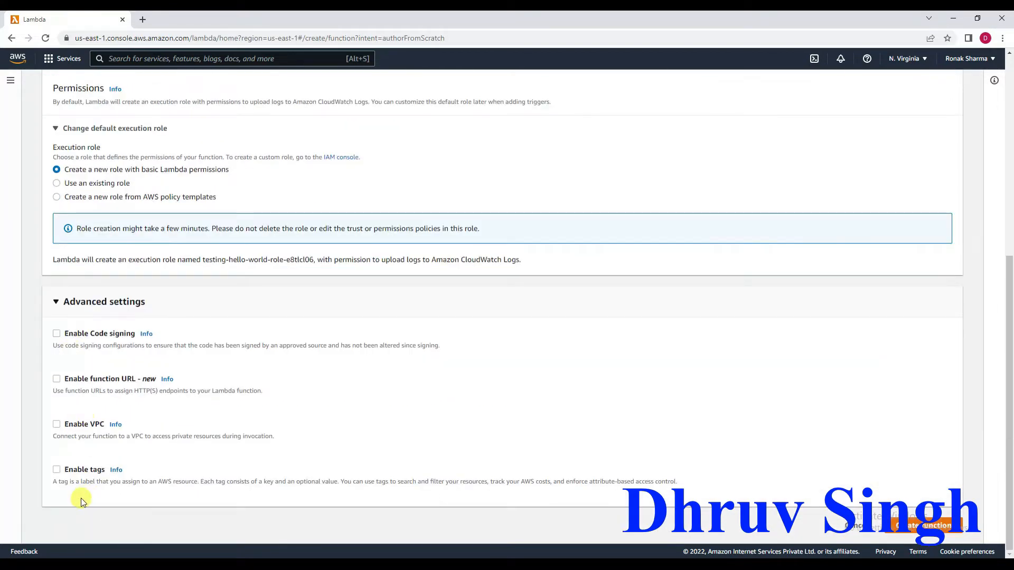
pyautogui.click(55, 302)
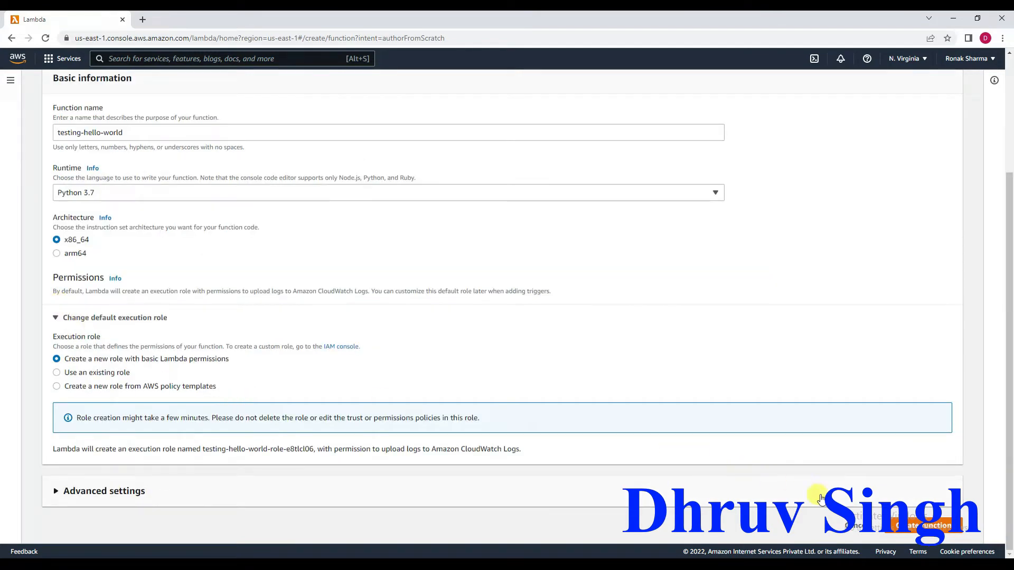
pyautogui.click(917, 525)
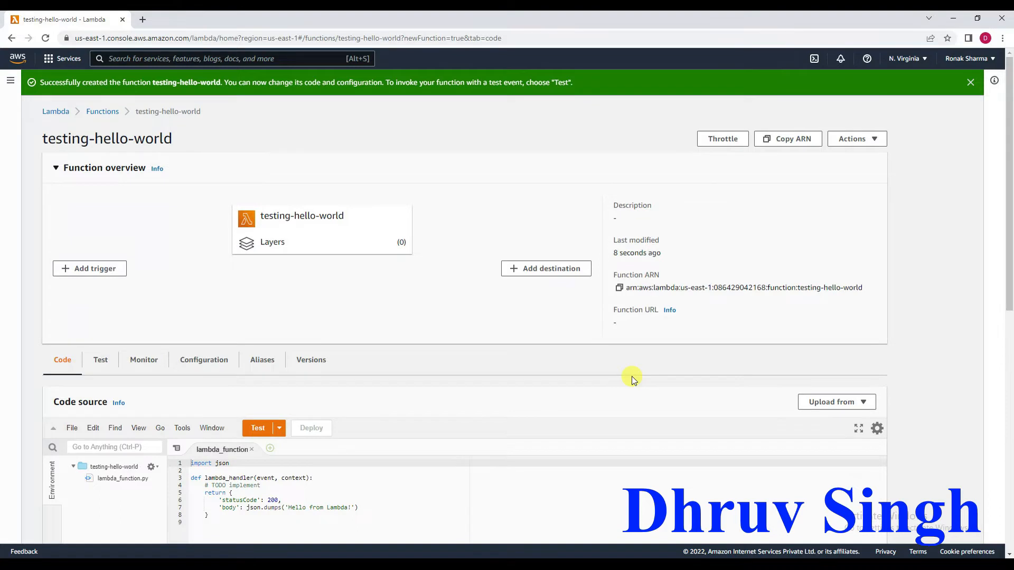
# Examine the function's default handler code and the available sources for uploading code.
pyautogui.scroll(-2, 632, 376)
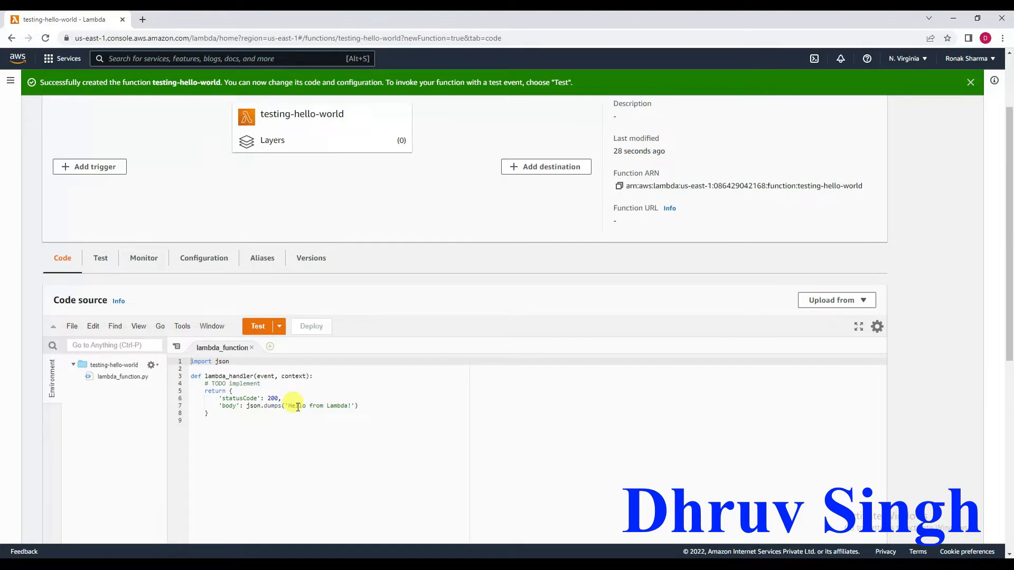
pyautogui.scroll(1, 298, 406)
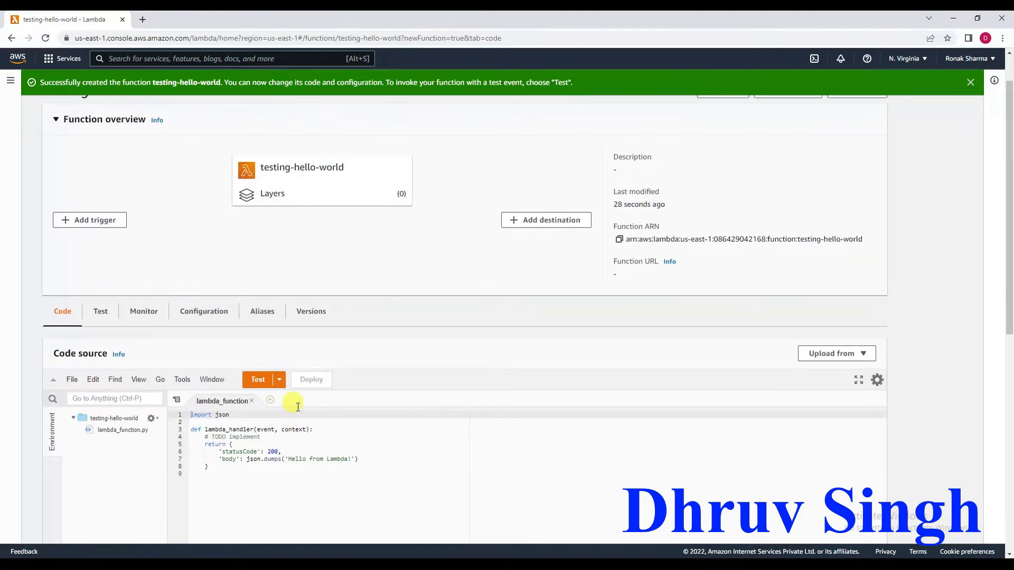
pyautogui.click(864, 358)
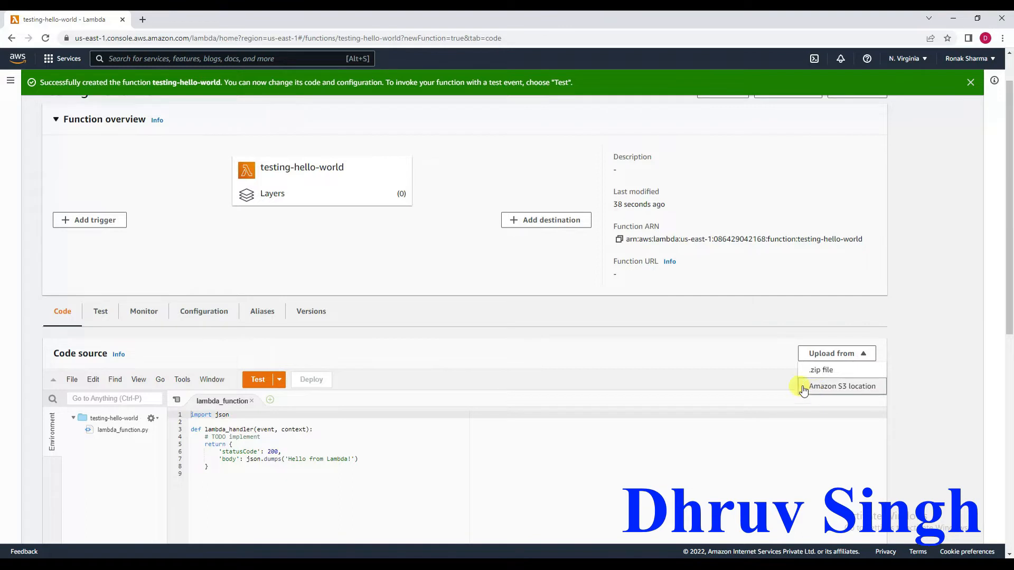
pyautogui.click(526, 352)
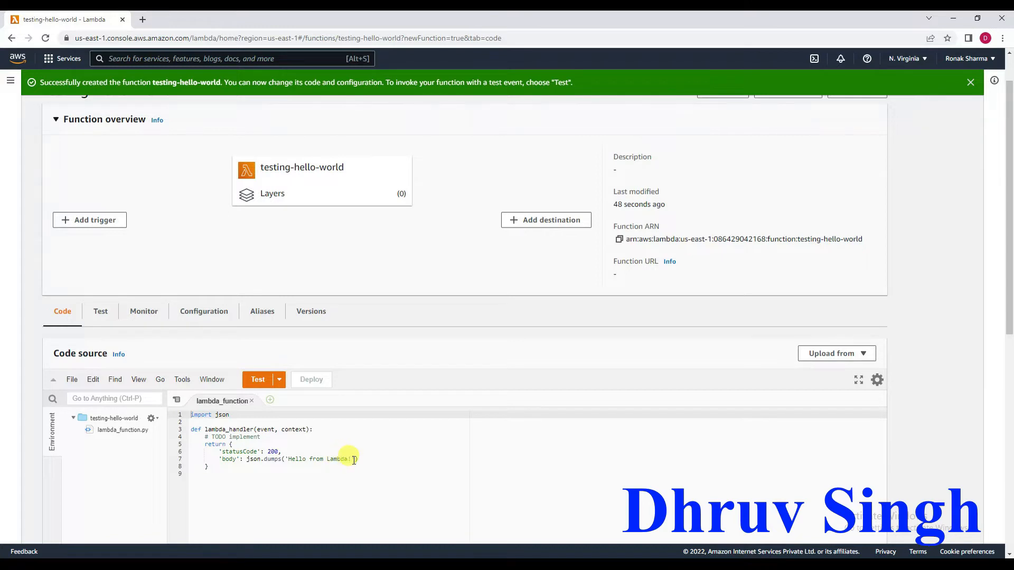
# Change the handler's returned body text to 'Hello Viewers !!!' and deploy the updated code.
pyautogui.moveTo(352, 460); pyautogui.dragTo(330, 459)
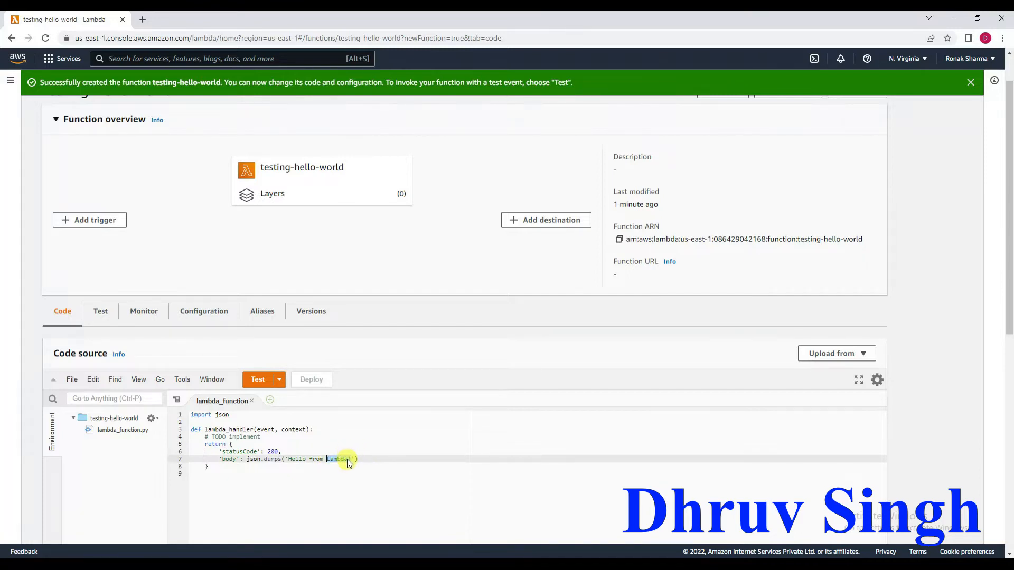
pyautogui.click(351, 460)
pyautogui.press('BackSpace')
pyautogui.press('BackSpace')
pyautogui.press('BackSpace')
pyautogui.press('BackSpace')
pyautogui.press('BackSpace')
pyautogui.press('BackSpace')
pyautogui.press('BackSpace')
pyautogui.press('BackSpace')
pyautogui.press('BackSpace')
pyautogui.press('BackSpace')
pyautogui.press('BackSpace')
pyautogui.press('BackSpace')
pyautogui.write('View')
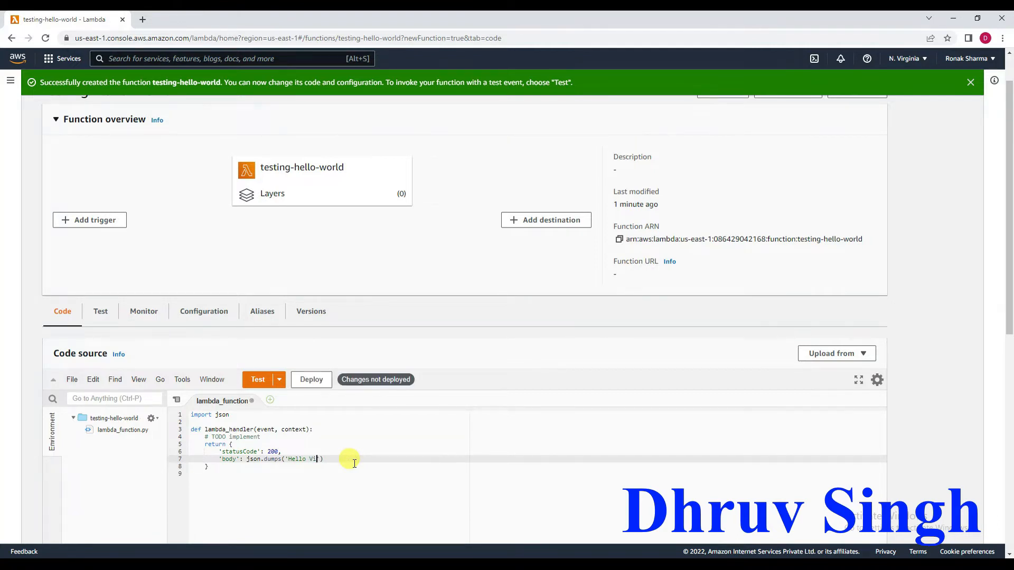
pyautogui.write("ers'")
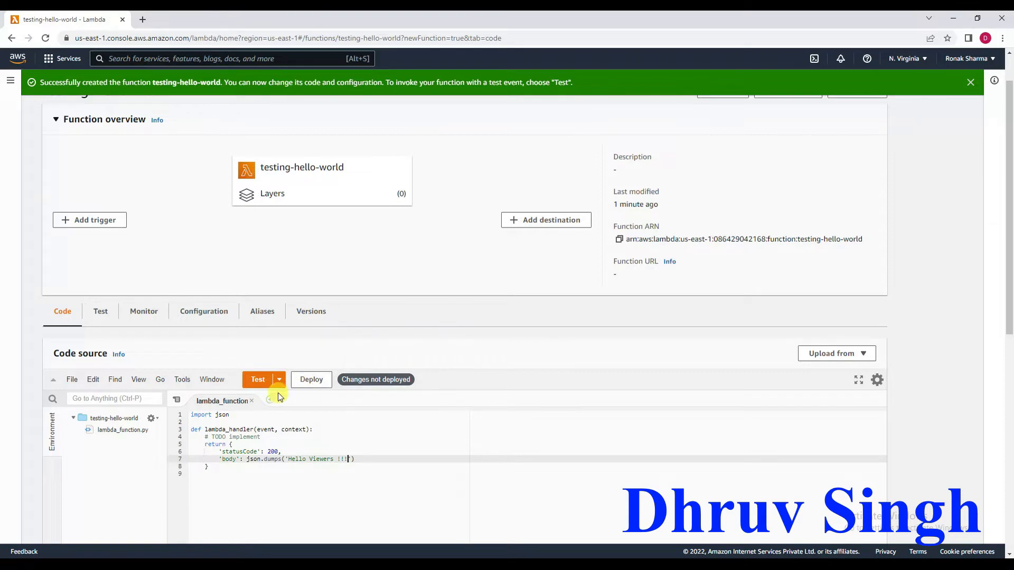
pyautogui.click(311, 381)
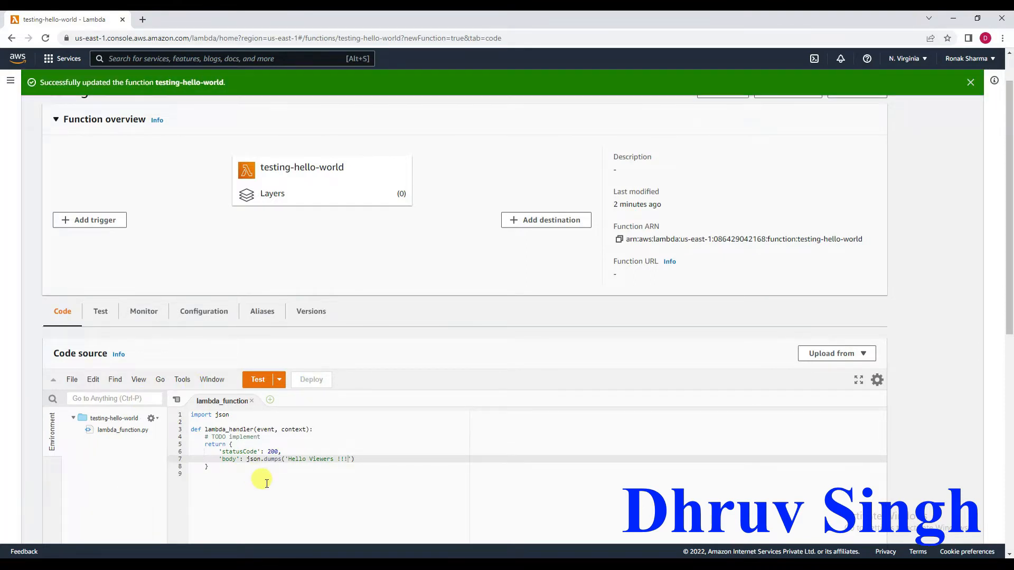
# Run a test of the testing-hello-world function with a new, unnamed private event based on the hello-world template.
pyautogui.scroll(1, 266, 484)
pyautogui.scroll(-2, 267, 484)
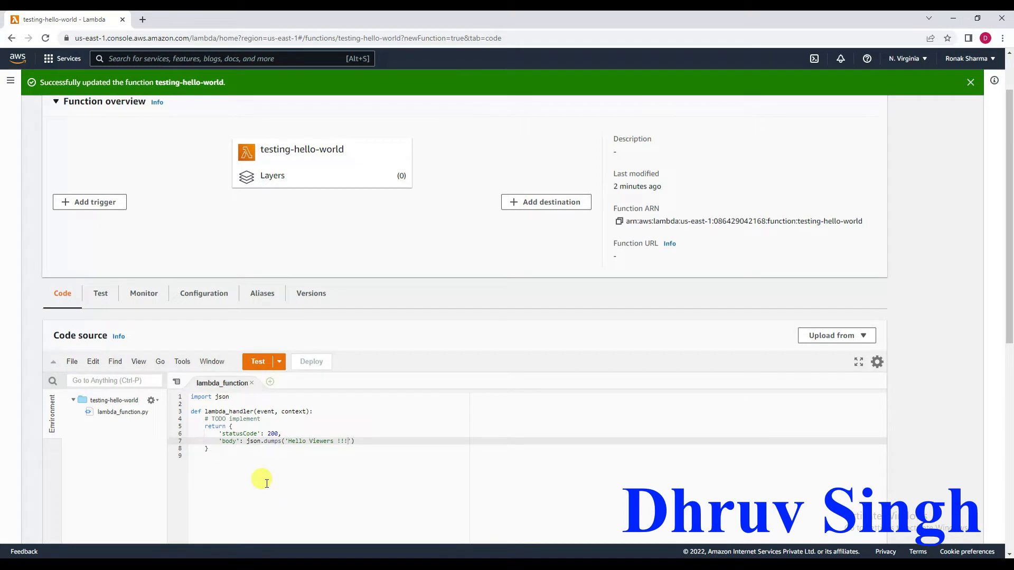
pyautogui.scroll(1, 267, 483)
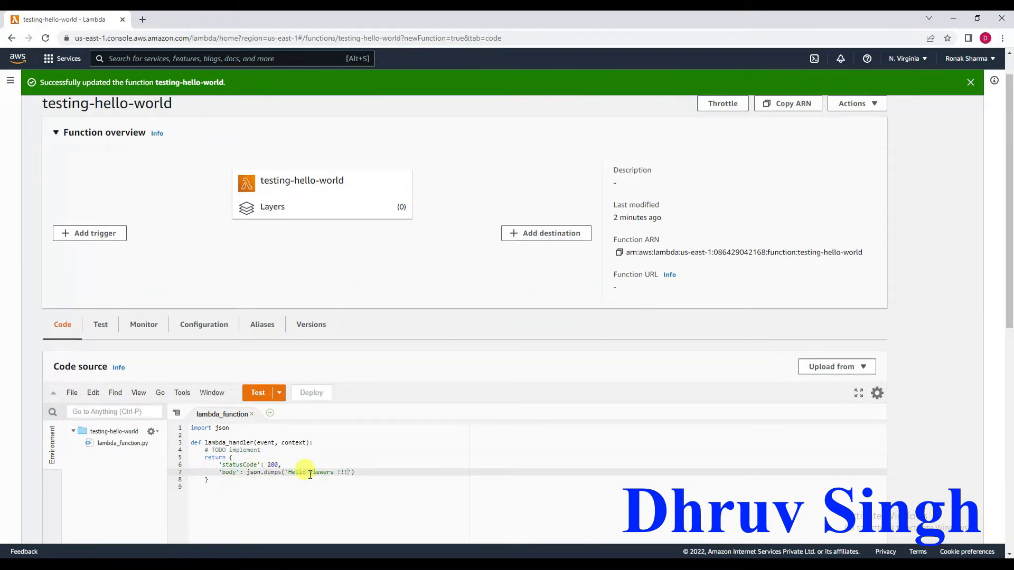
pyautogui.click(101, 331)
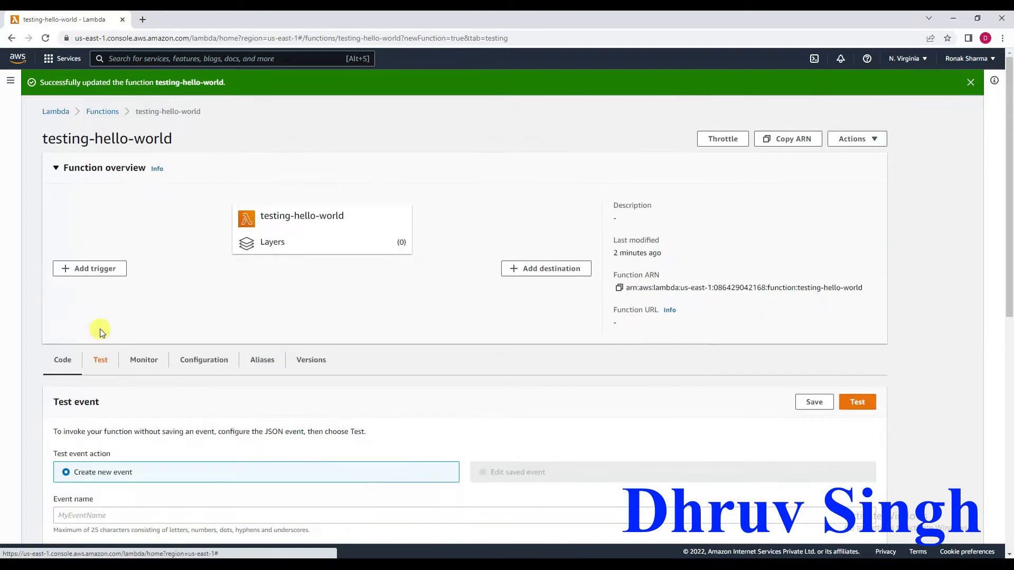
pyautogui.scroll(-3, 242, 391)
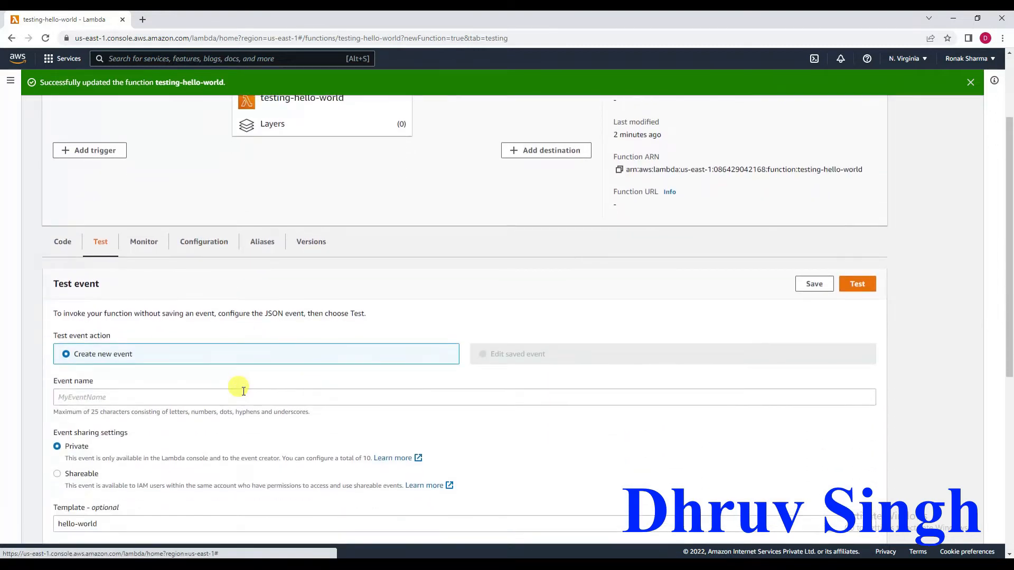
pyautogui.scroll(-1, 709, 328)
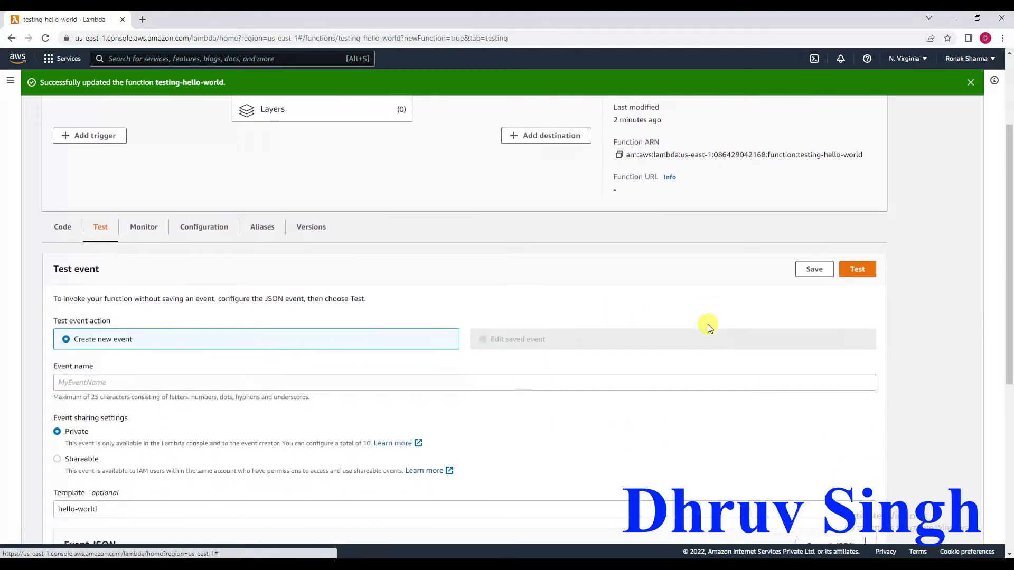
pyautogui.click(859, 270)
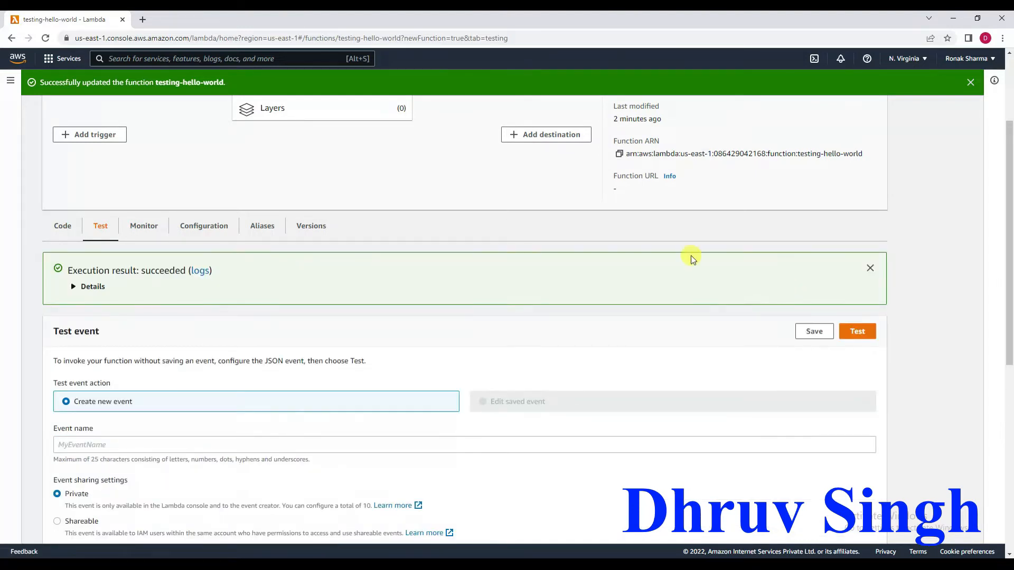
# Examine the execution result's details, including the returned status code and body, duration, billed duration and memory figures in the log output.
pyautogui.click(72, 289)
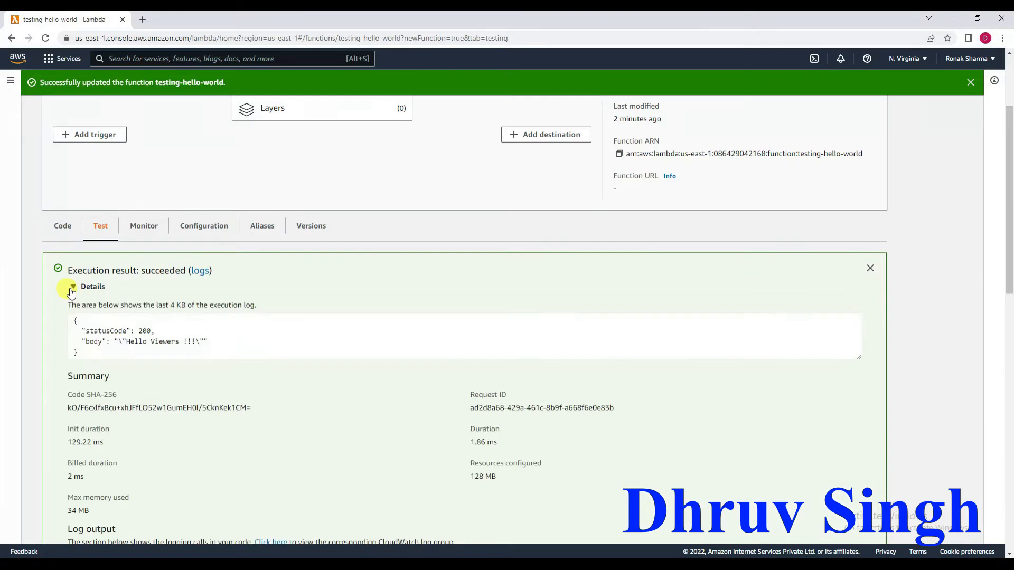
pyautogui.moveTo(86, 332); pyautogui.dragTo(206, 341)
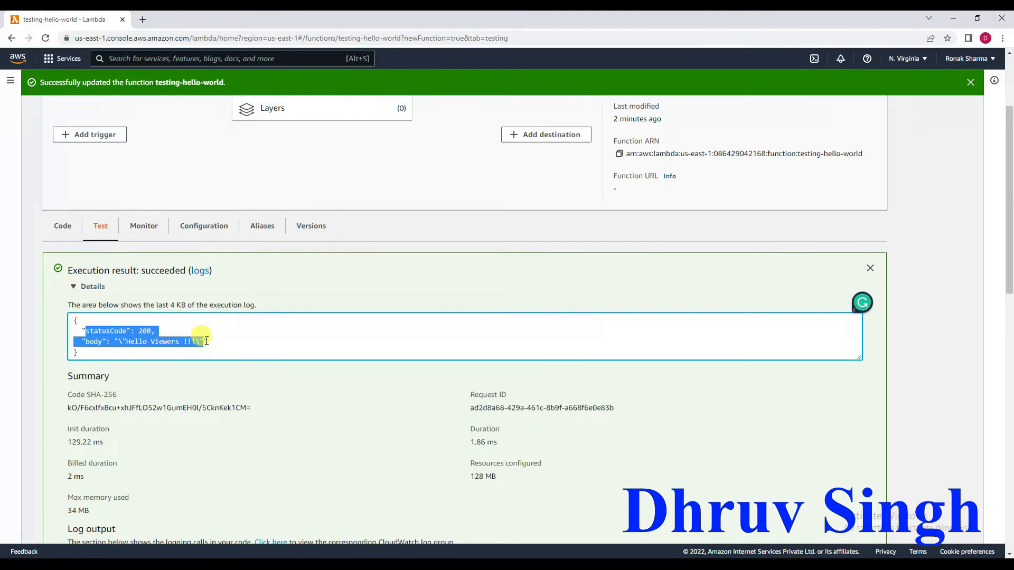
pyautogui.scroll(-2, 206, 341)
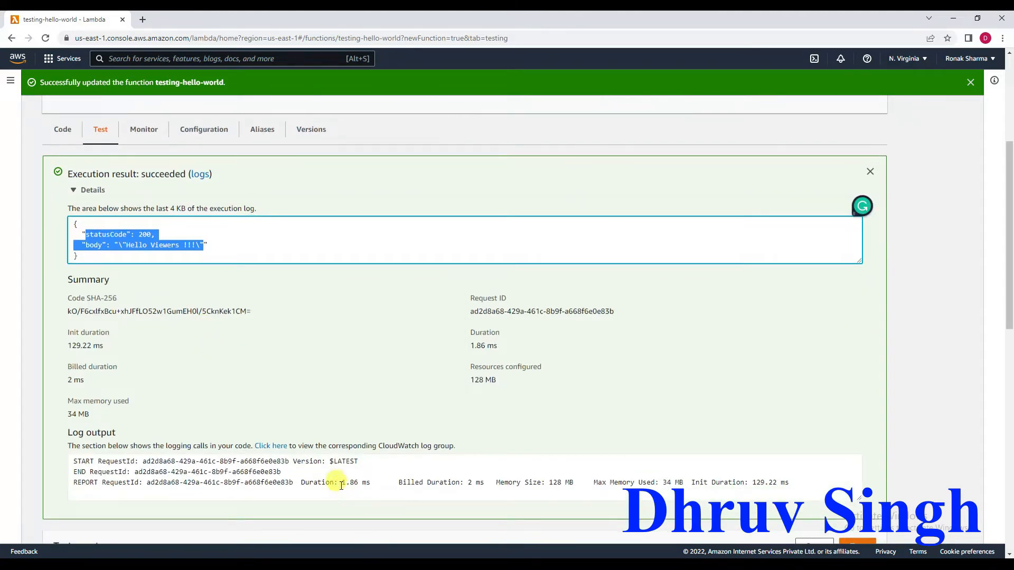
pyautogui.moveTo(338, 483); pyautogui.dragTo(374, 482)
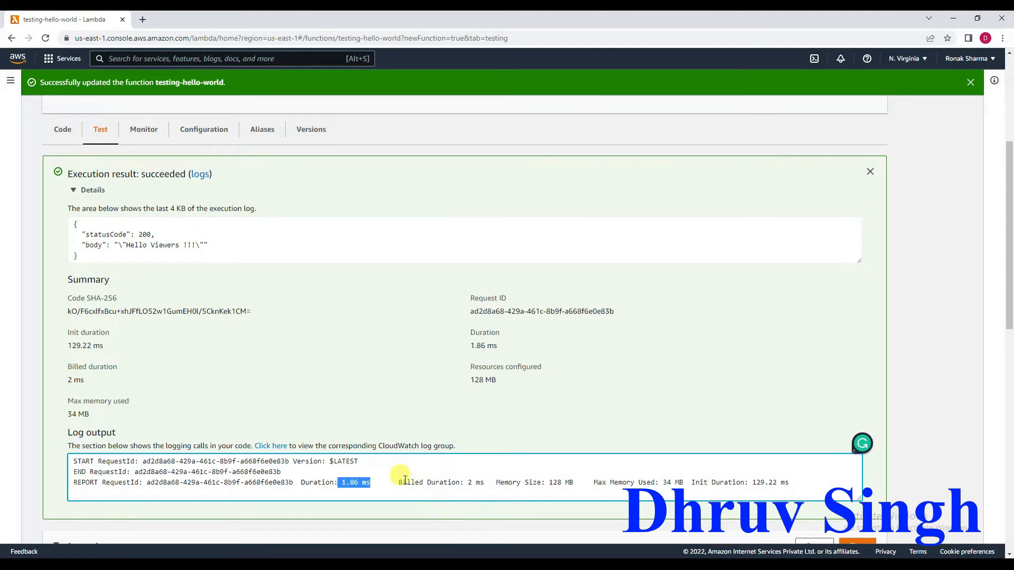
pyautogui.moveTo(484, 483); pyautogui.dragTo(453, 482)
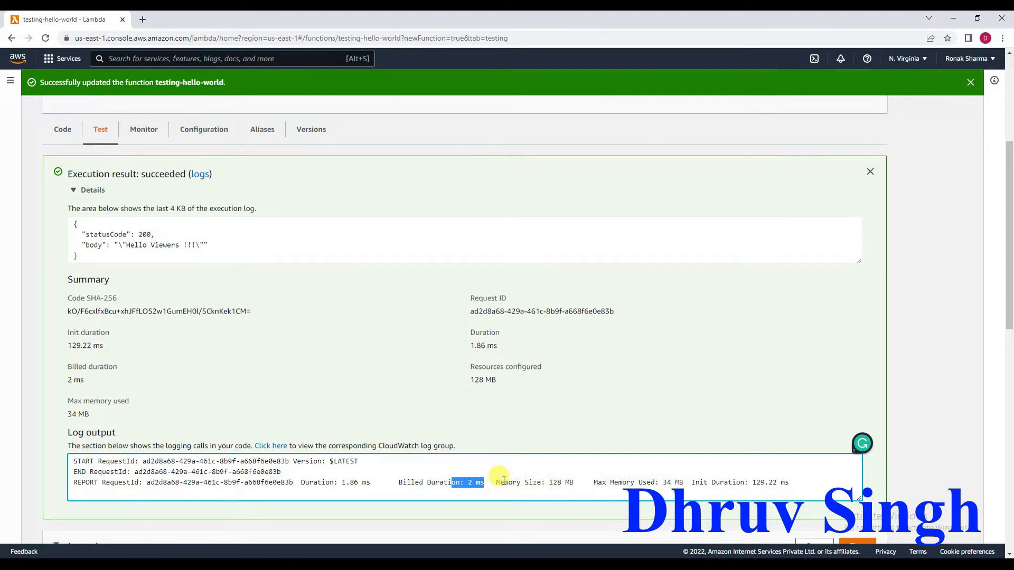
pyautogui.moveTo(497, 483); pyautogui.dragTo(684, 486)
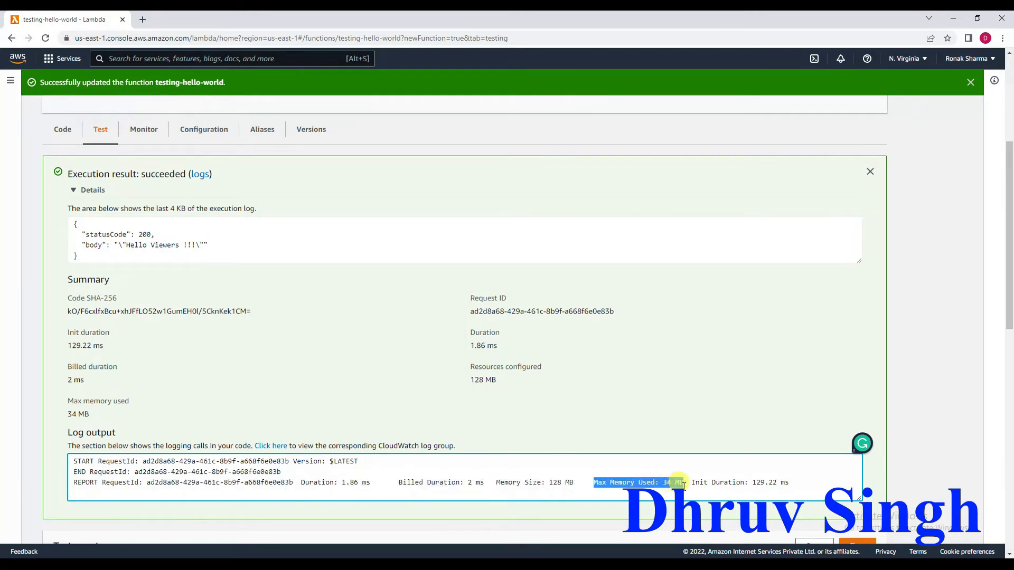
pyautogui.scroll(-2, 465, 474)
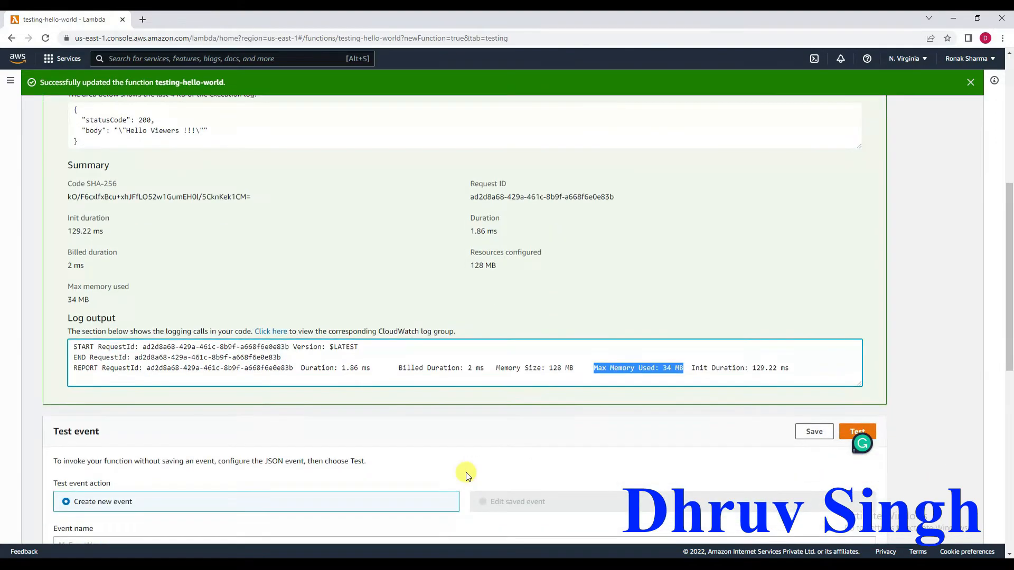
pyautogui.scroll(-4, 466, 476)
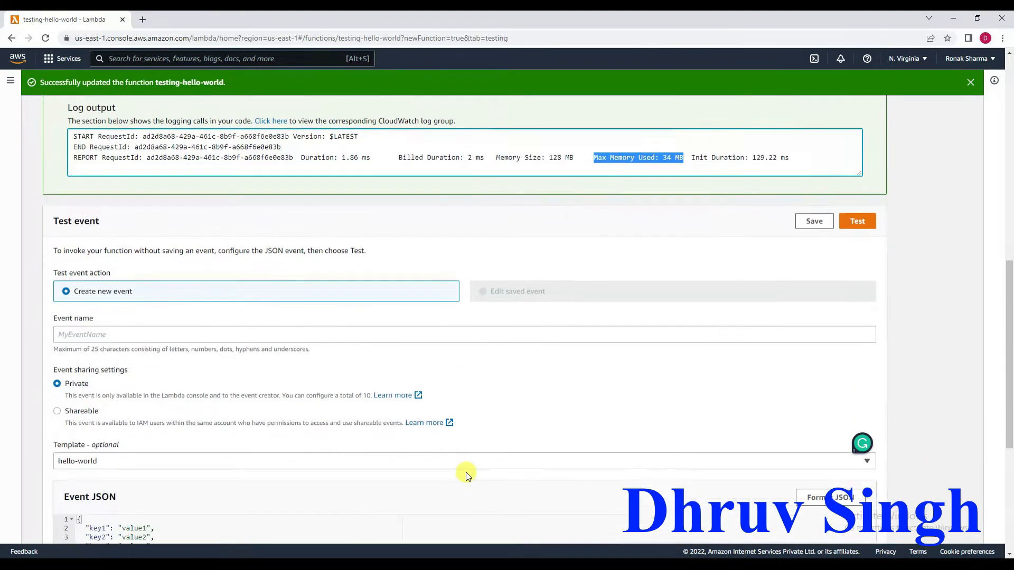
pyautogui.scroll(-2, 466, 475)
pyautogui.scroll(11, 466, 475)
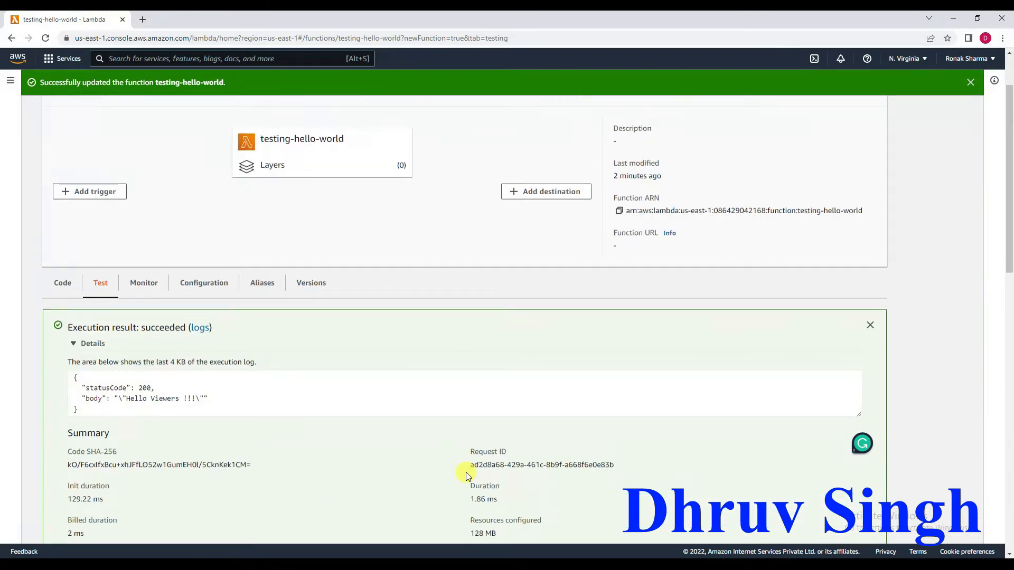
# View the function's monitoring logs and open its CloudWatch logs in a separate browser tab.
pyautogui.click(144, 285)
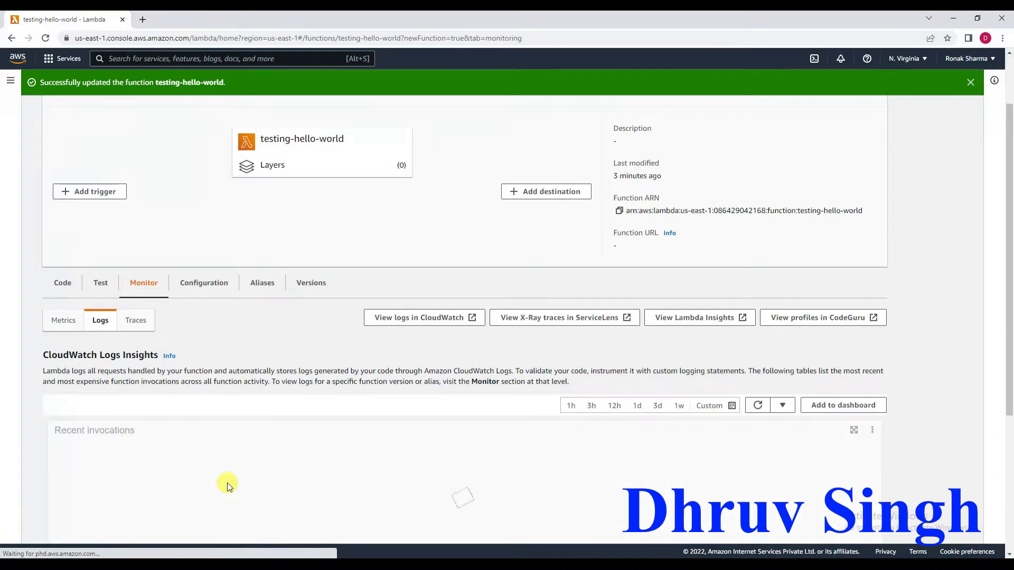
pyautogui.scroll(-2, 294, 450)
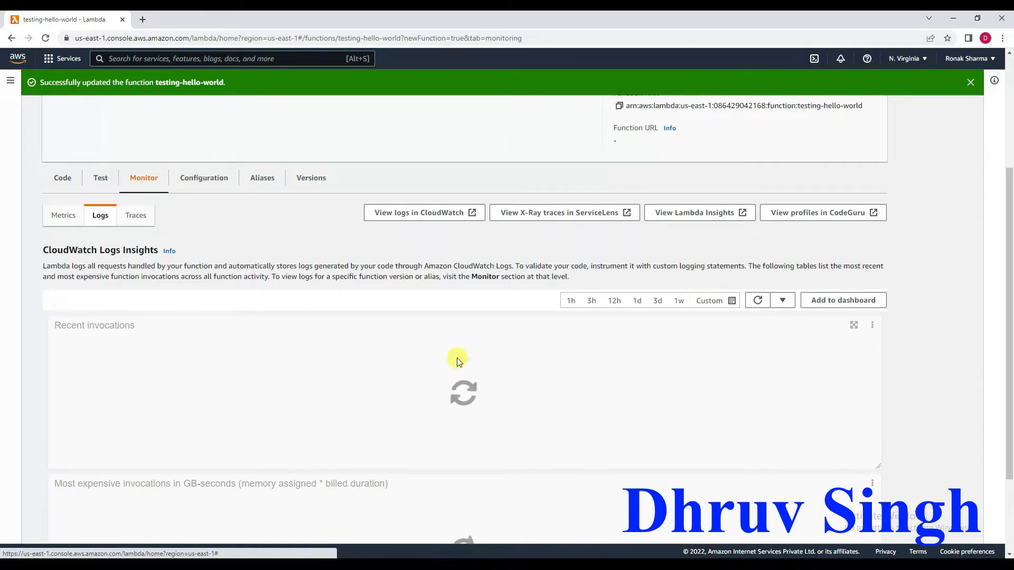
pyautogui.rightClick(401, 219)
pyautogui.click(427, 228)
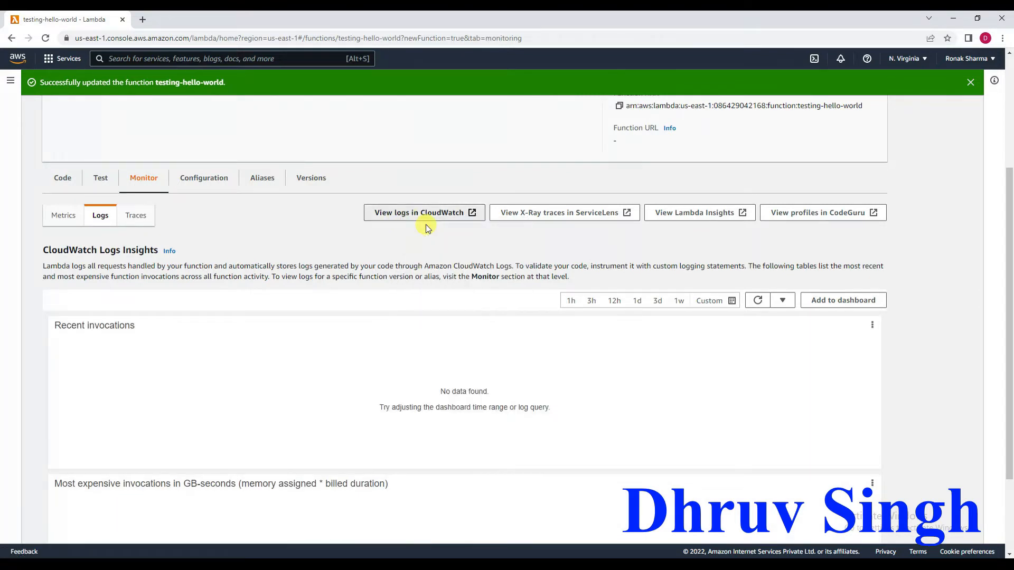
pyautogui.click(192, 19)
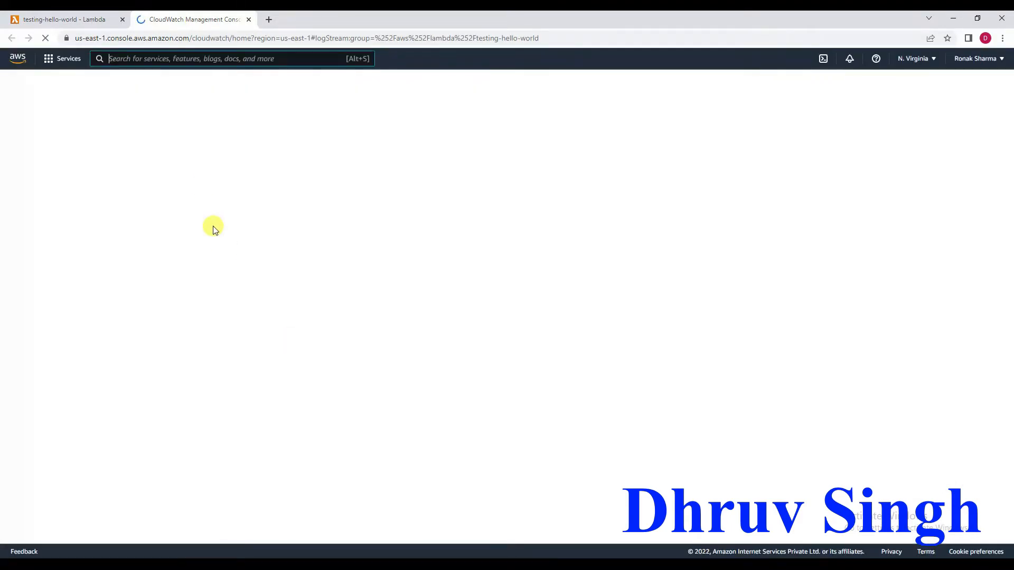
# Return to the Lambda function, refresh its recent invocations, and check the CloudWatch metrics before going back to the logs.
pyautogui.click(71, 21)
pyautogui.click(756, 302)
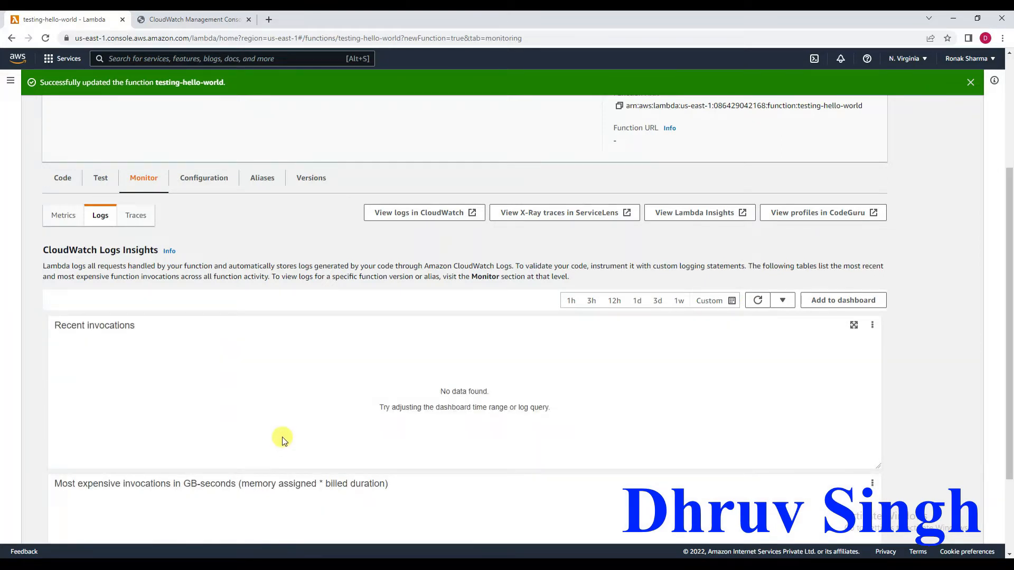
pyautogui.click(60, 222)
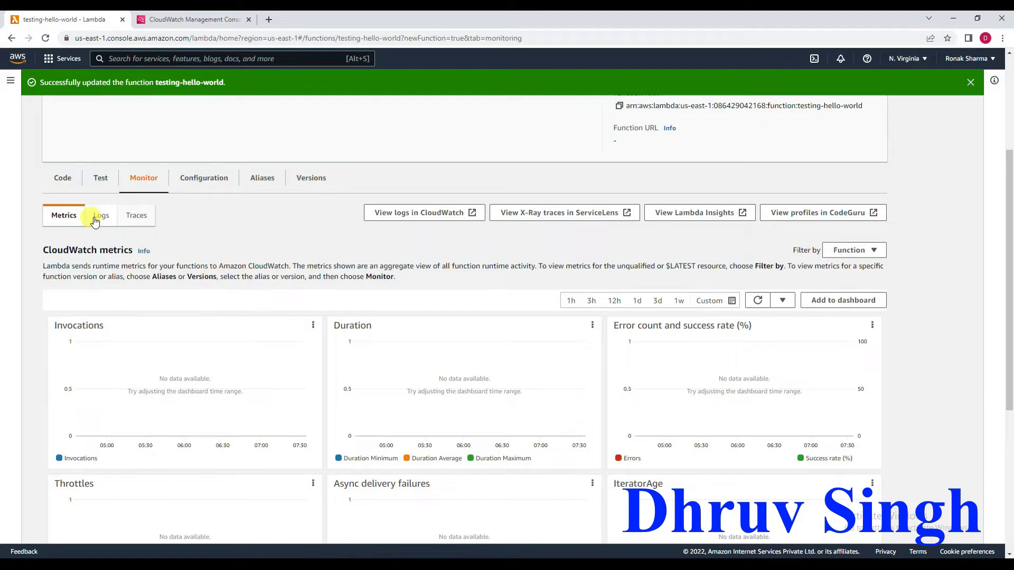
pyautogui.click(95, 221)
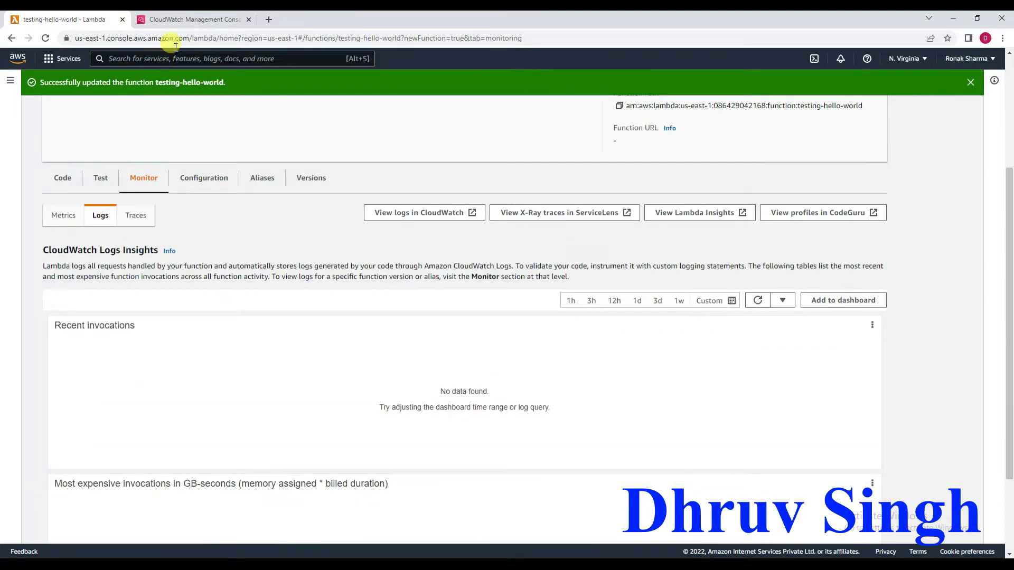
# Expand the START, END and REPORT events in the function's CloudWatch log stream, and refresh the invocation logs back in Lambda.
pyautogui.click(184, 19)
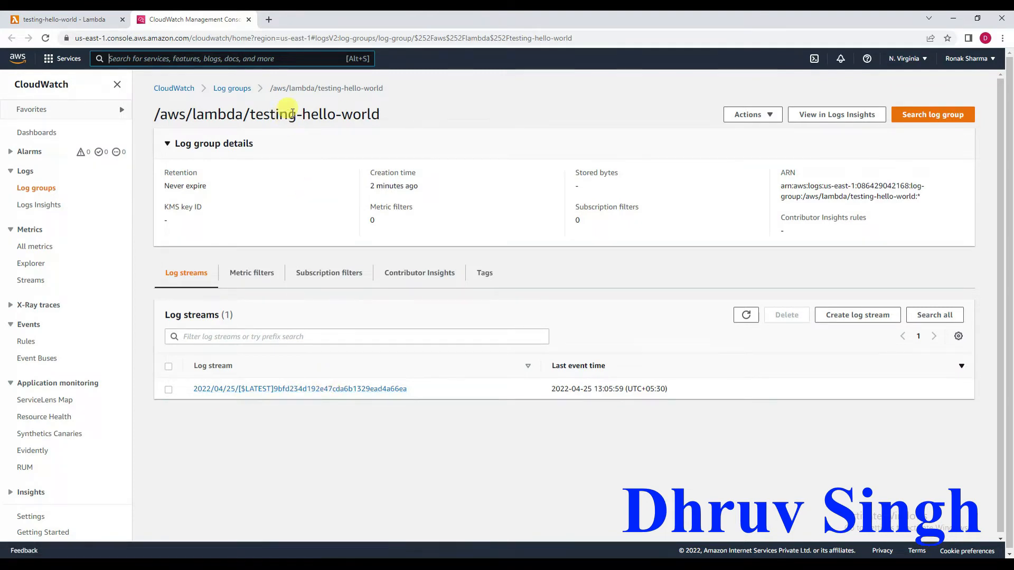
pyautogui.moveTo(384, 114); pyautogui.dragTo(155, 112)
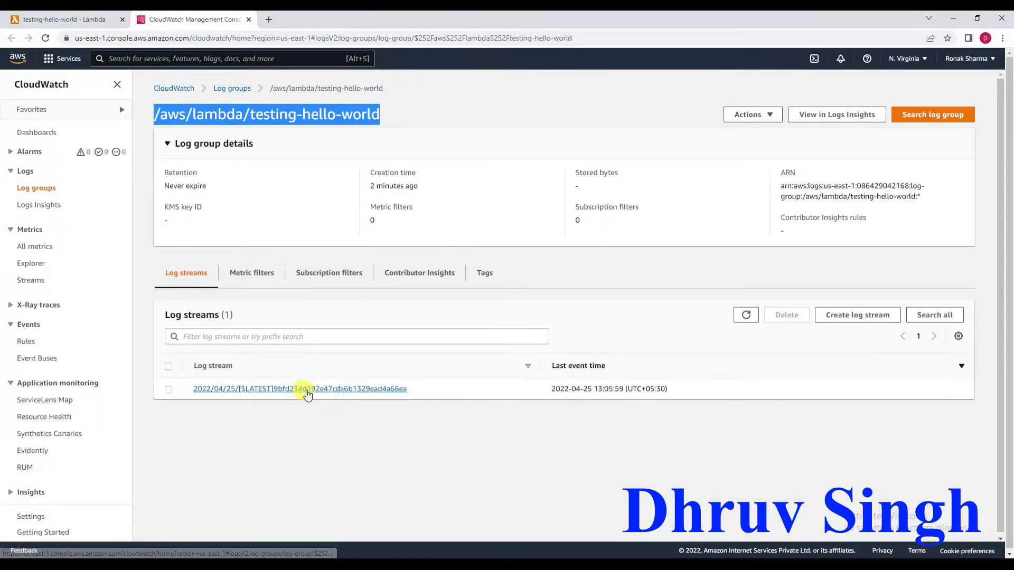
pyautogui.click(306, 389)
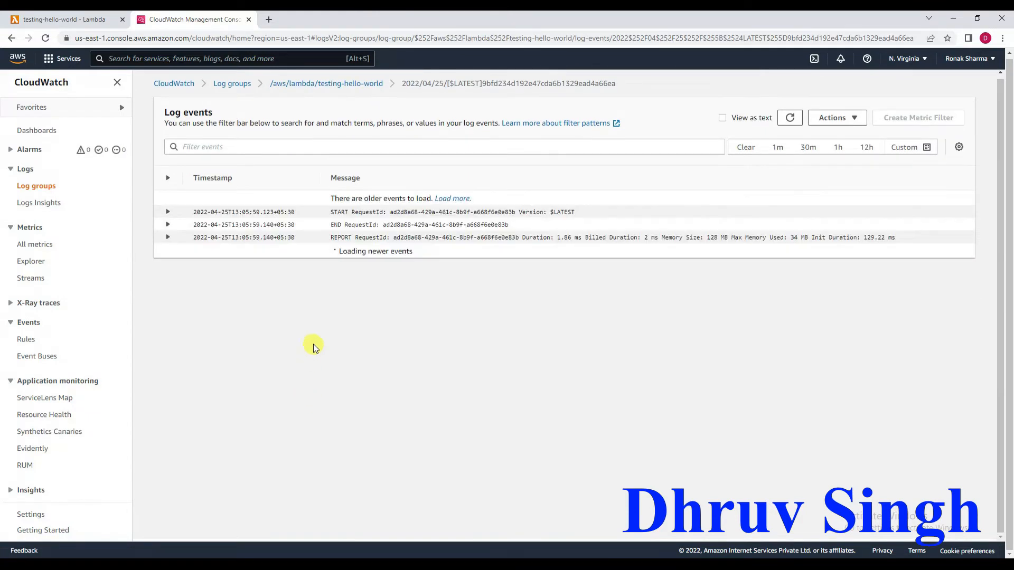
pyautogui.click(168, 213)
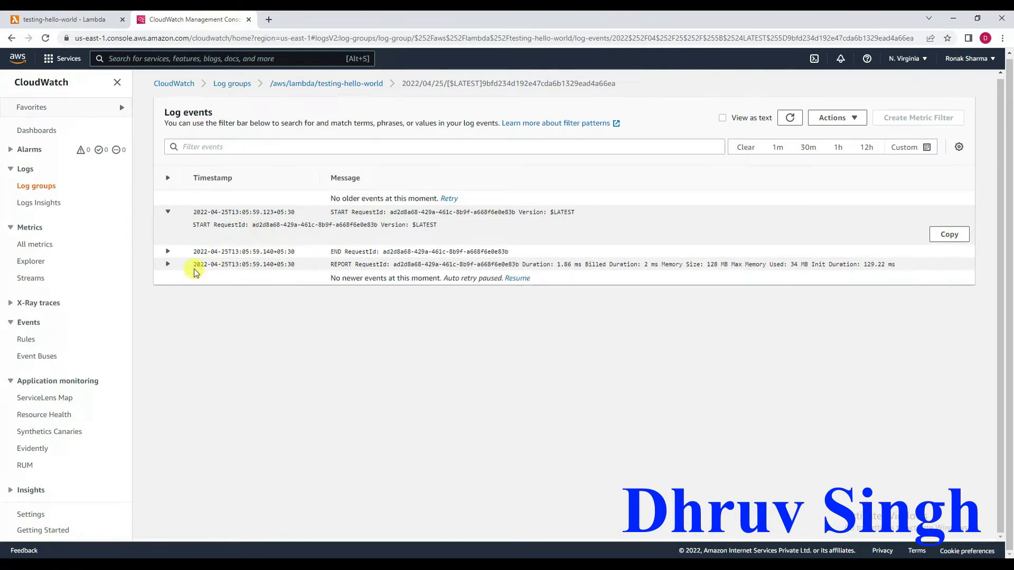
pyautogui.click(168, 253)
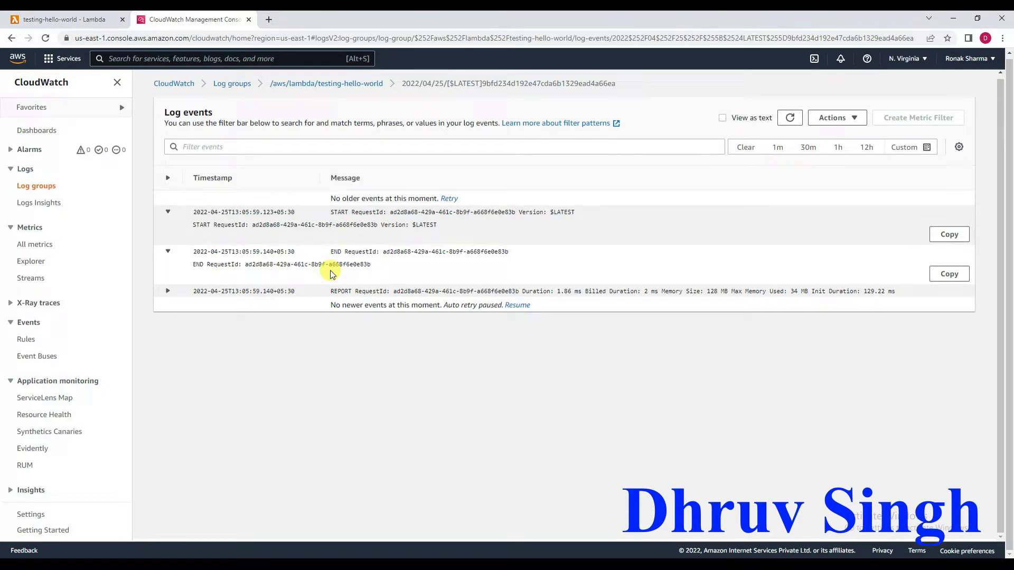
pyautogui.click(167, 292)
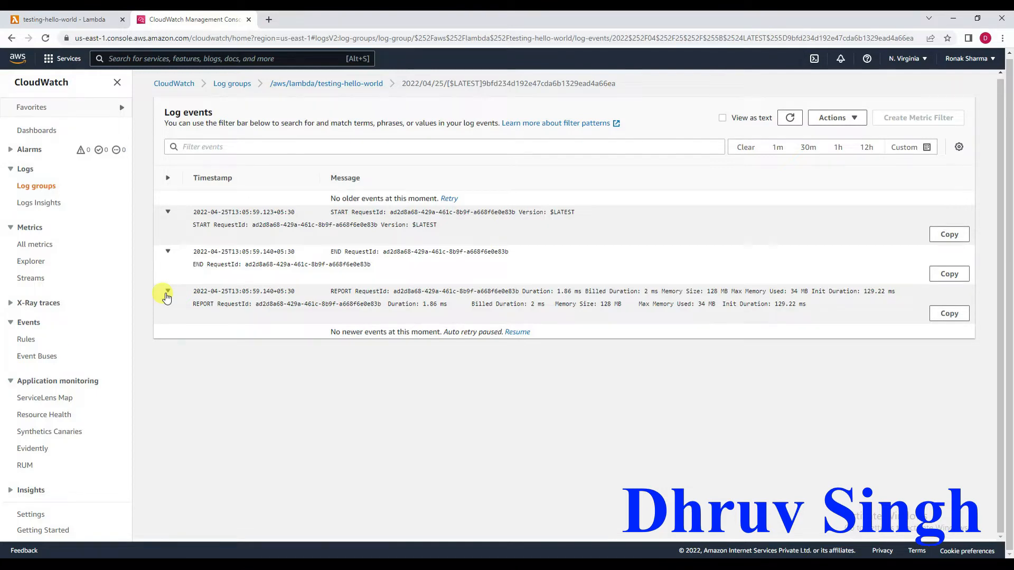
pyautogui.click(59, 19)
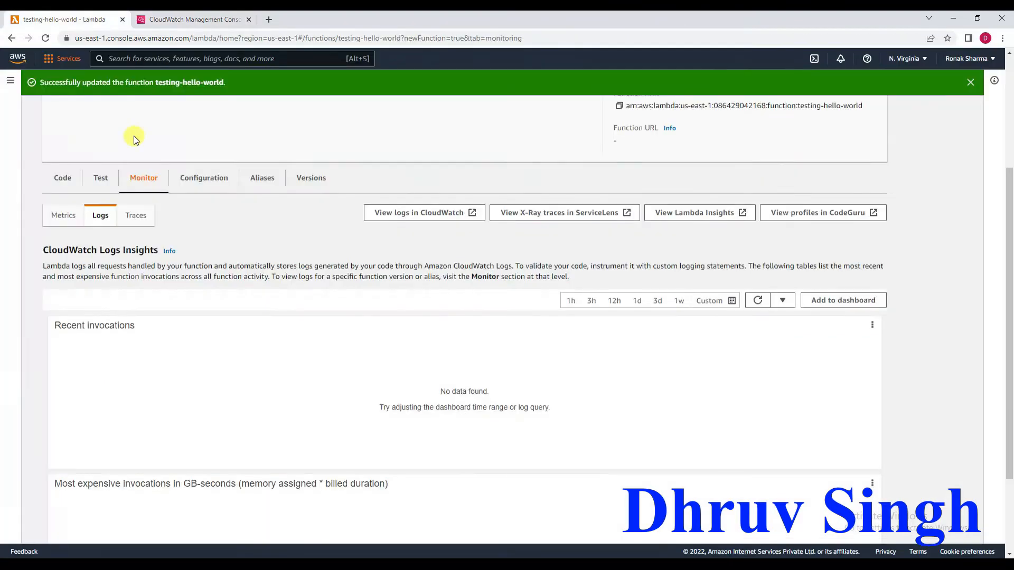
pyautogui.click(756, 300)
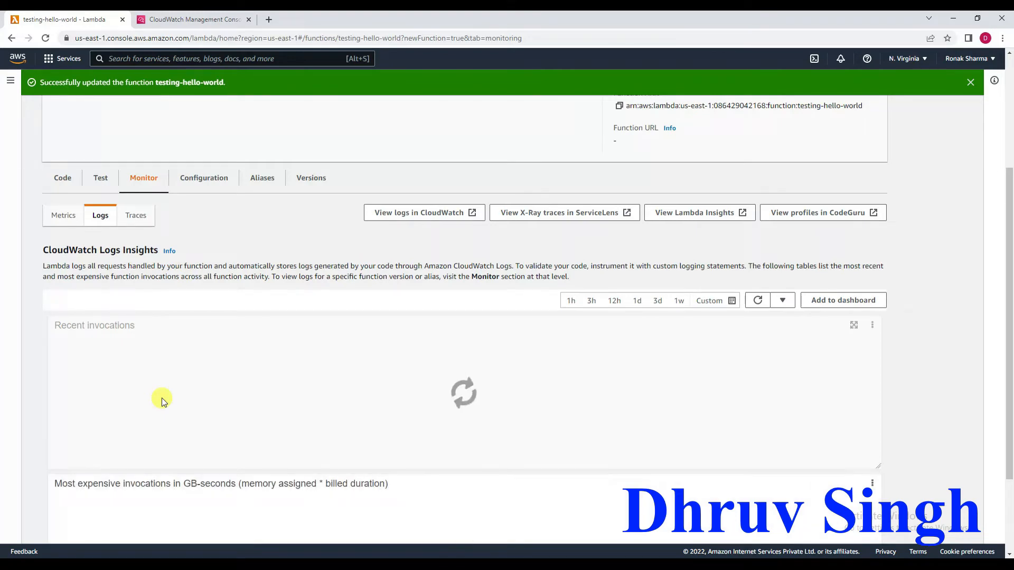
# Review the function's general configuration and its editable basic settings, leaving the edit form without saving.
pyautogui.click(205, 183)
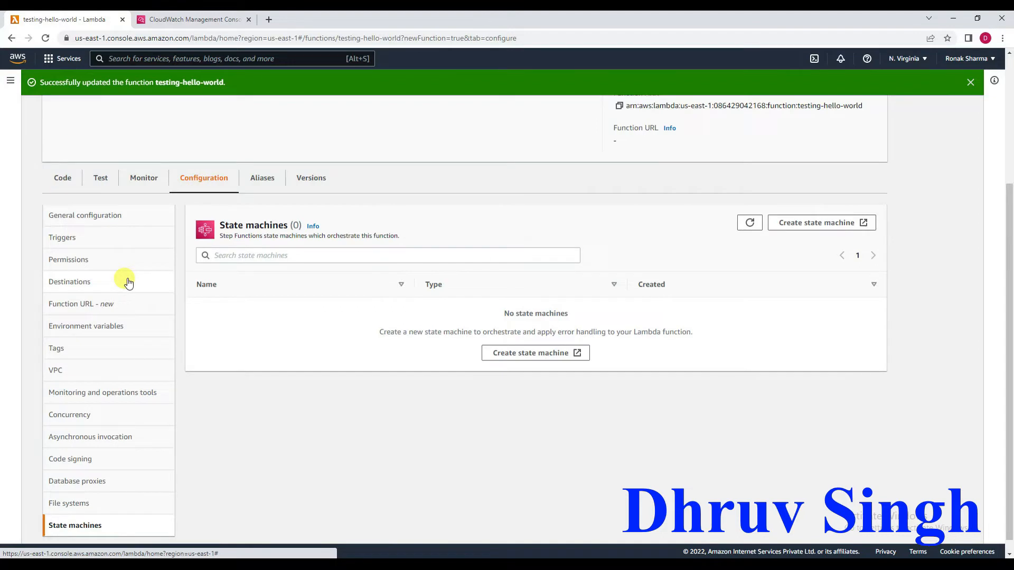
pyautogui.click(91, 220)
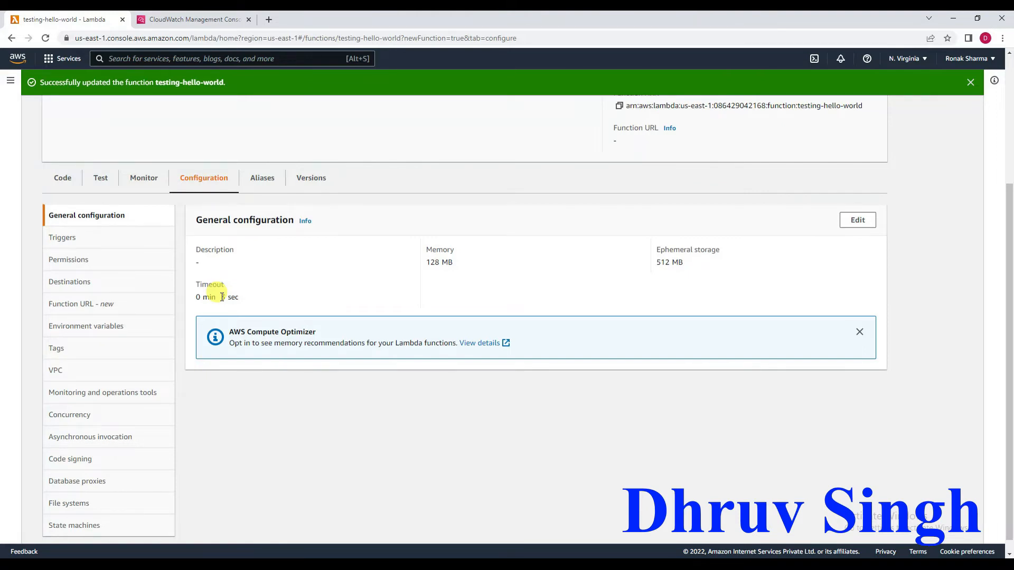
pyautogui.click(856, 220)
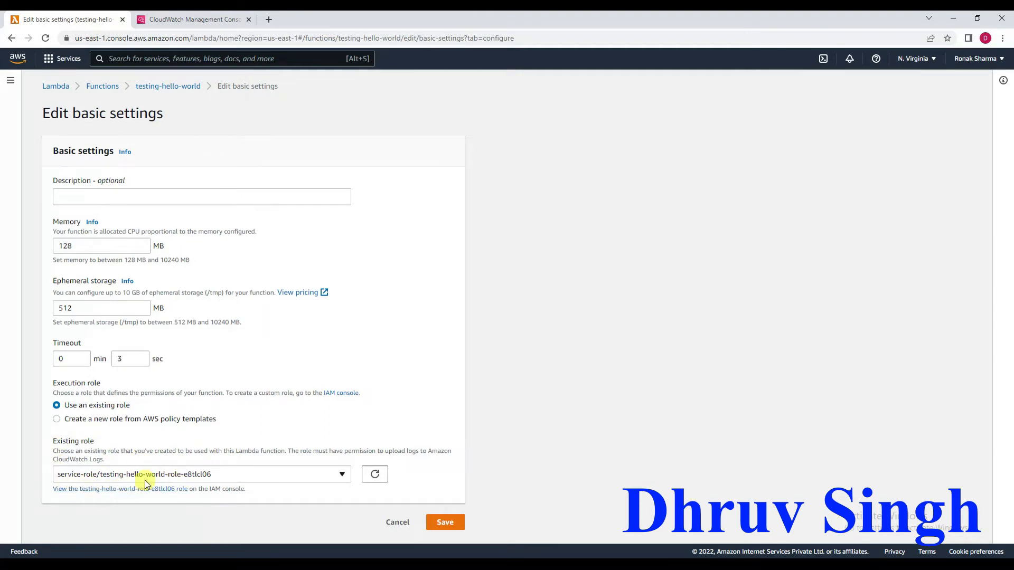
pyautogui.click(398, 523)
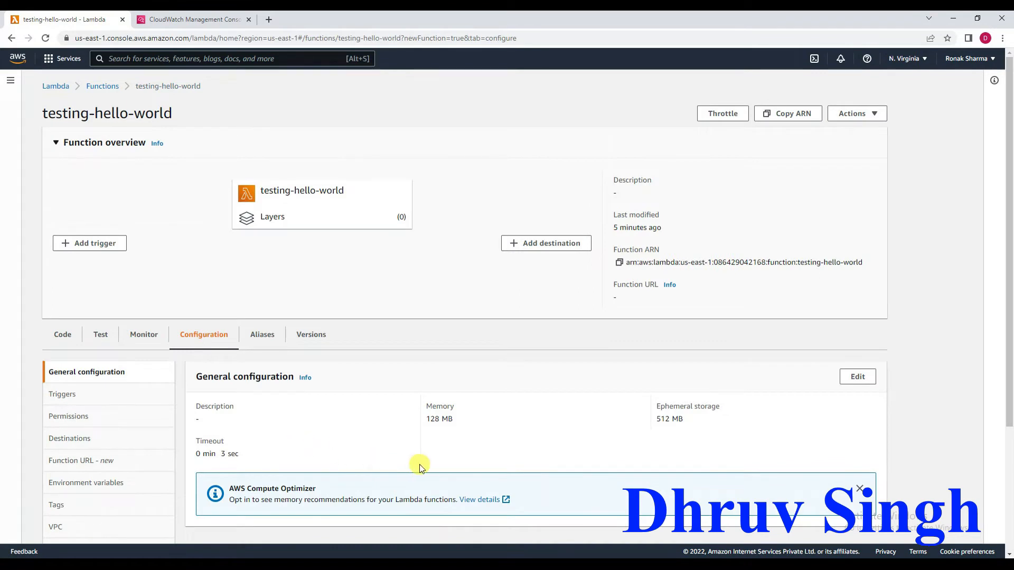
pyautogui.scroll(-3, 419, 464)
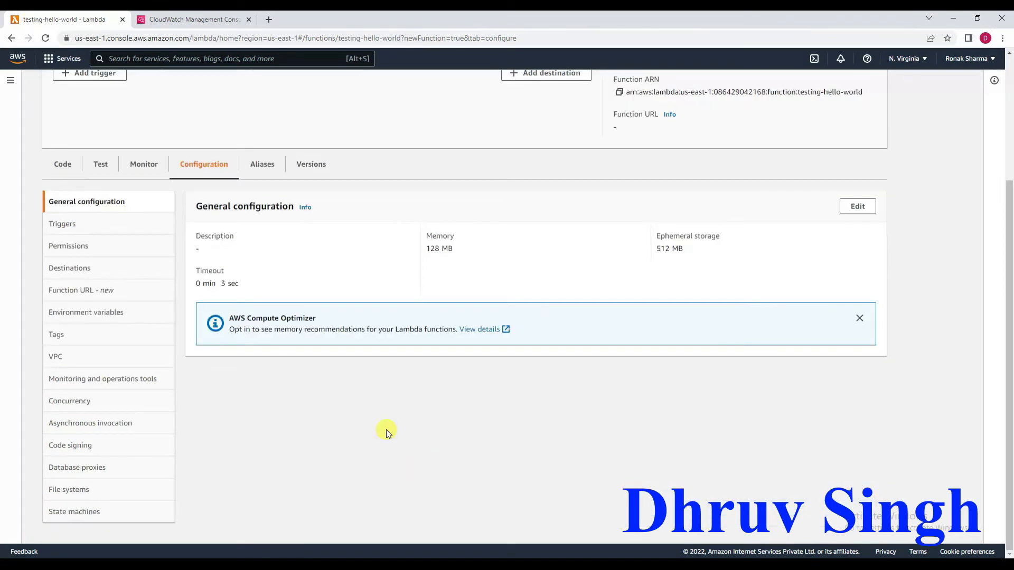
# Review the function's triggers and permissions, and open its execution role in IAM in a separate browser tab.
pyautogui.click(83, 225)
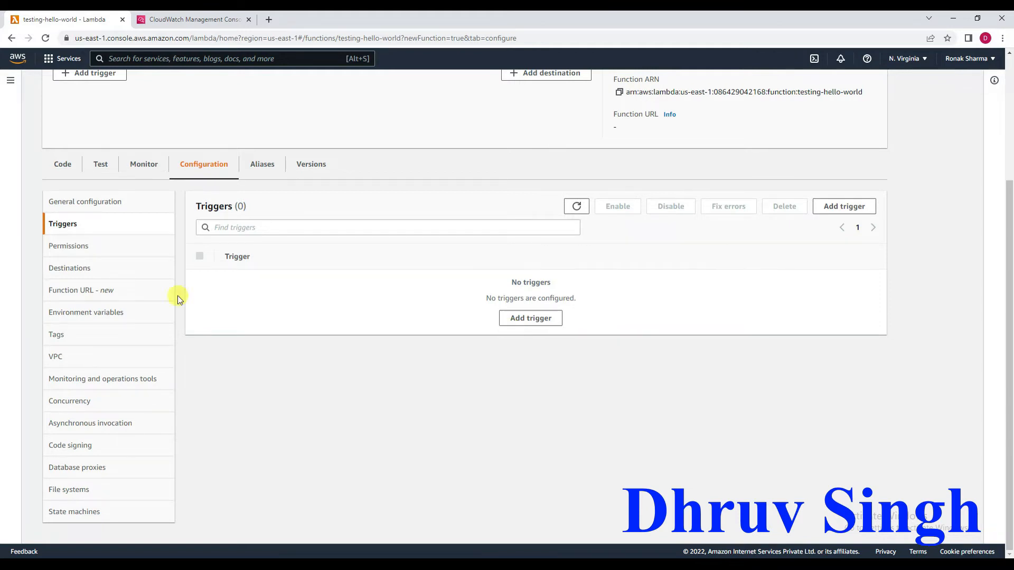
pyautogui.click(85, 250)
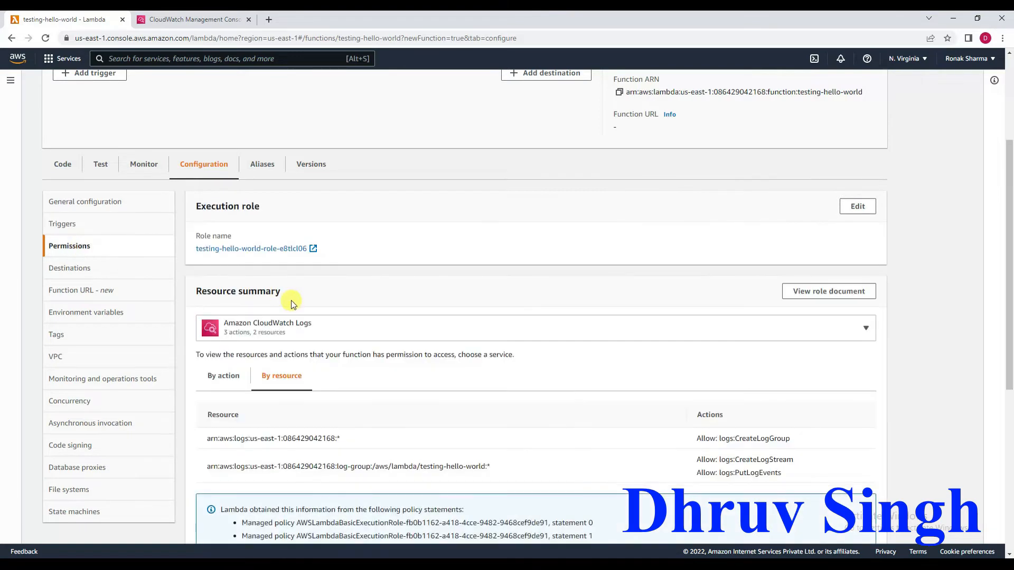
pyautogui.rightClick(234, 253)
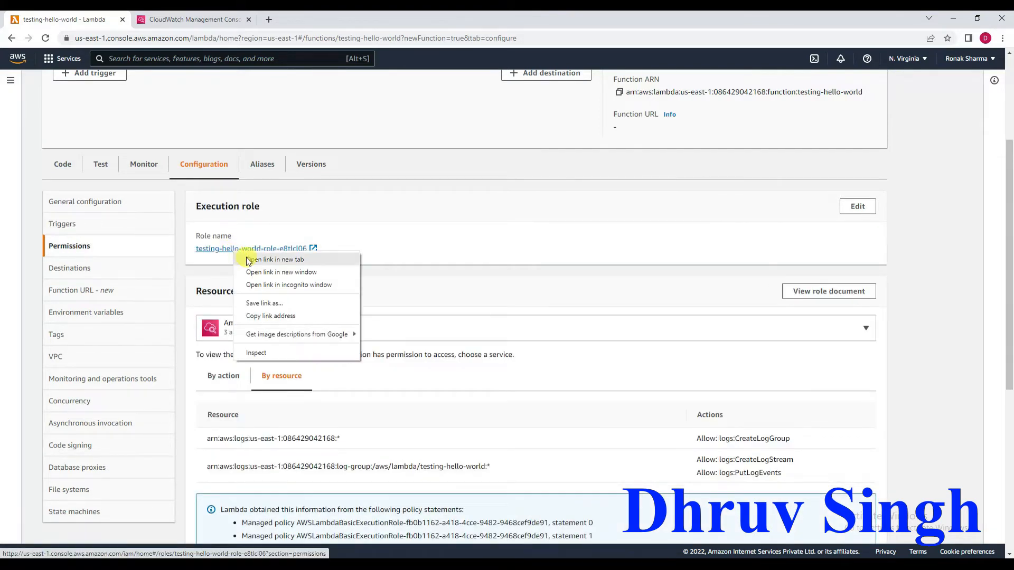
pyautogui.click(246, 259)
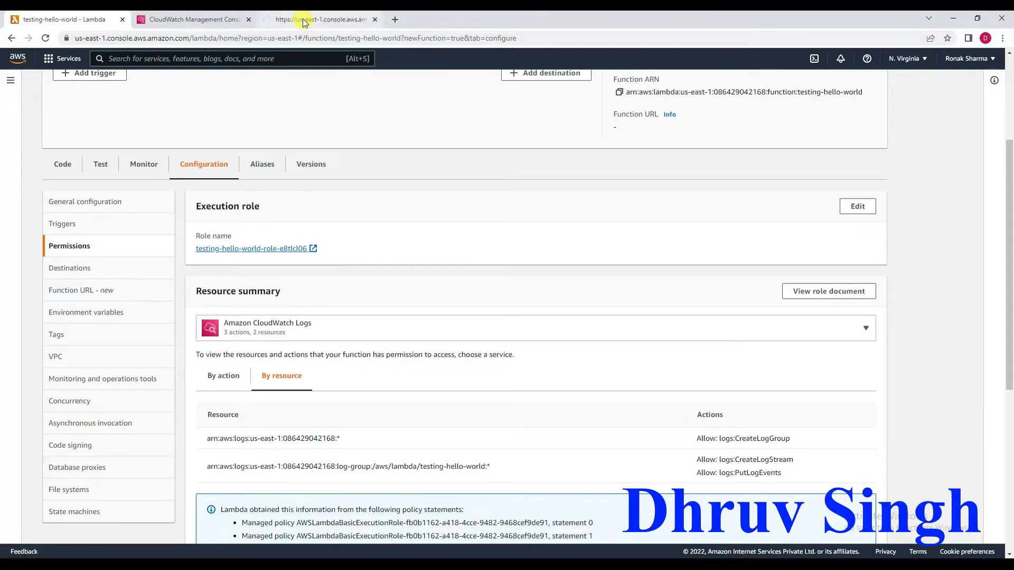
pyautogui.click(305, 20)
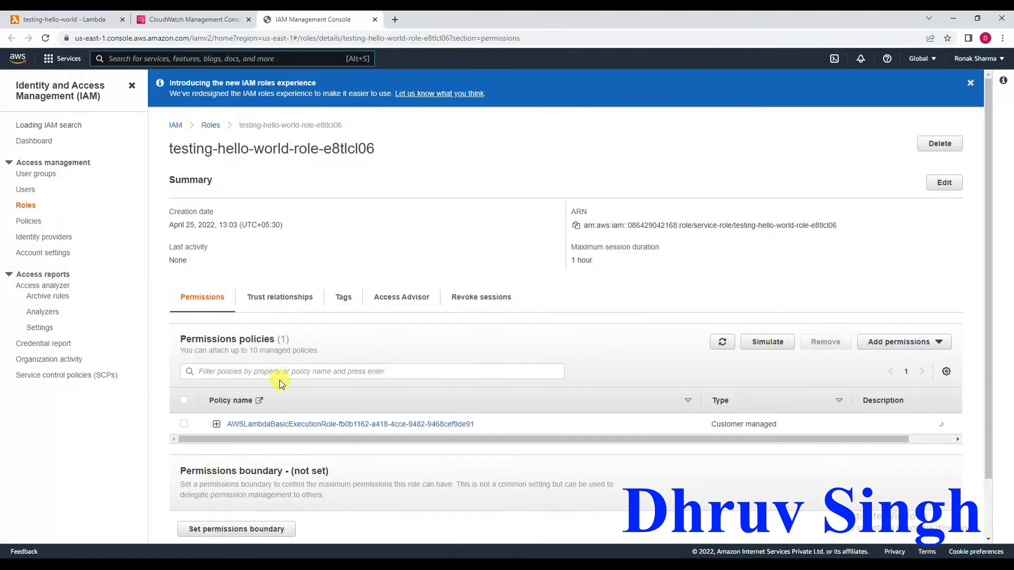
# Expand the role's AWSLambdaBasicExecutionRole policy, examine its CreateLogStream and PutLogEvents actions, and close IAM to return to the Lambda function.
pyautogui.click(216, 425)
pyautogui.scroll(-2, 217, 424)
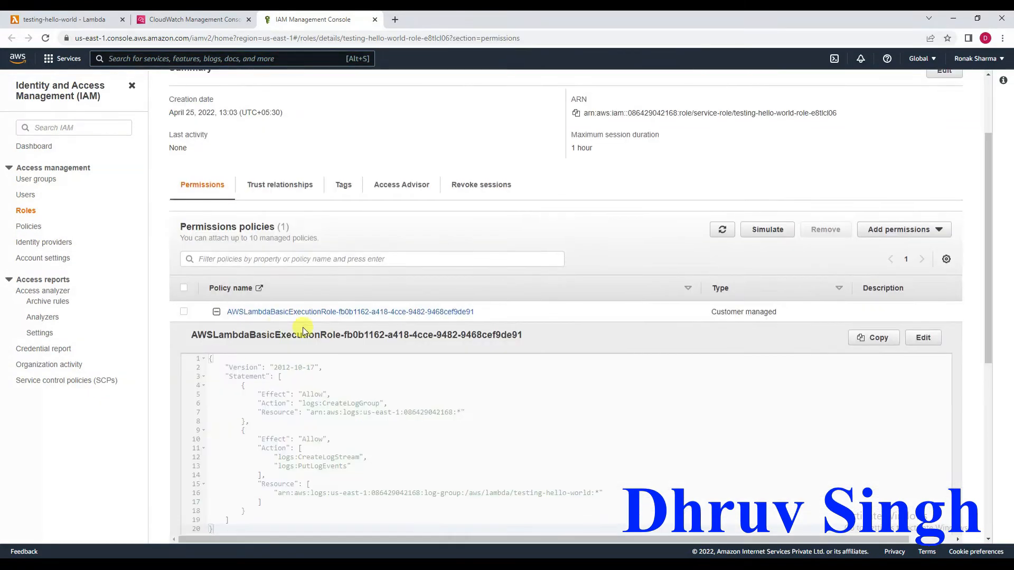
pyautogui.scroll(-1, 371, 412)
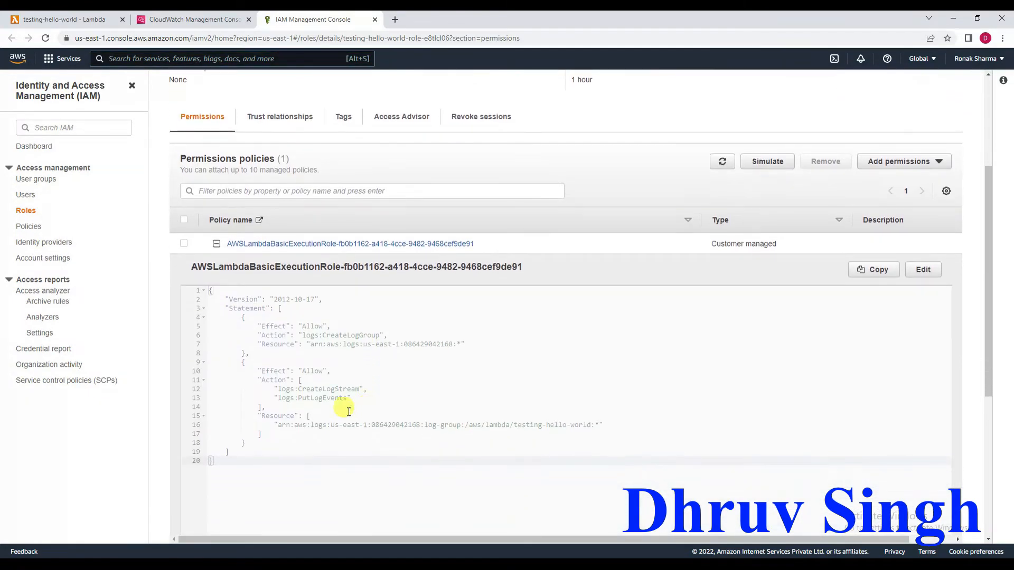
pyautogui.moveTo(348, 400); pyautogui.dragTo(258, 389)
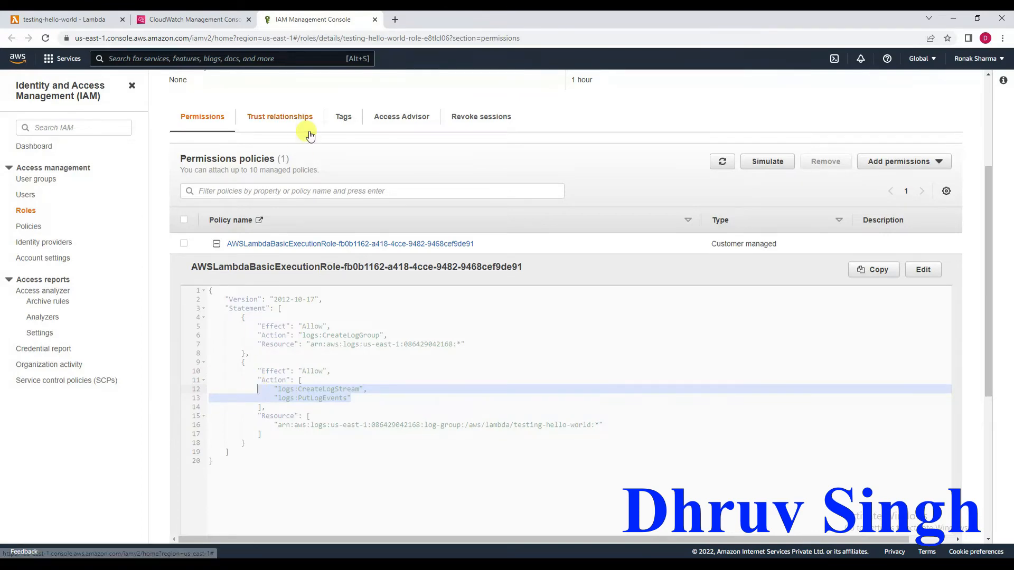
pyautogui.click(374, 19)
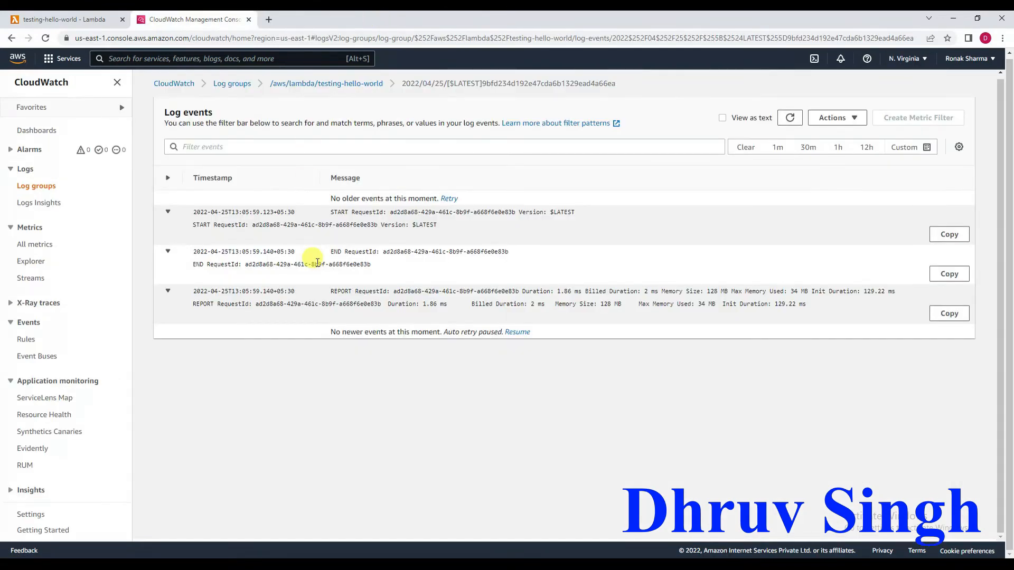
pyautogui.click(78, 19)
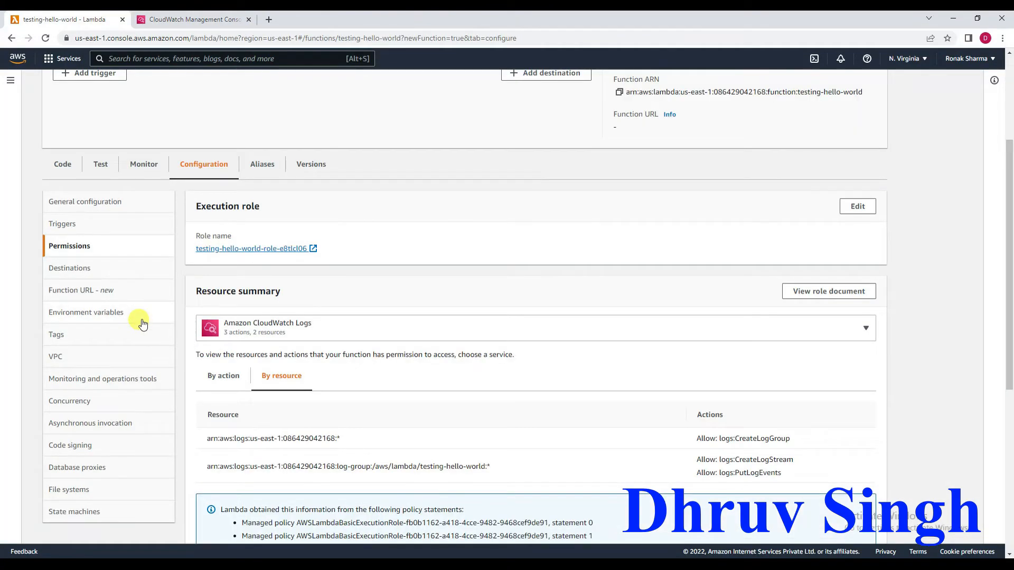
# Try selecting the default VPC (172.31.0.0/16) in the function's VPC settings, view the available subnets, and leave without saving.
pyautogui.click(56, 358)
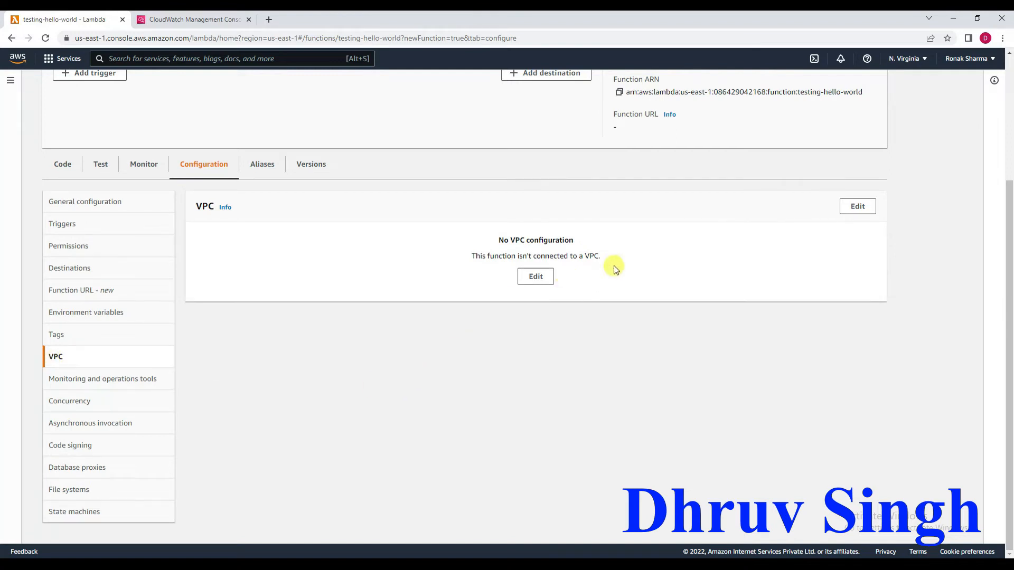
pyautogui.click(856, 209)
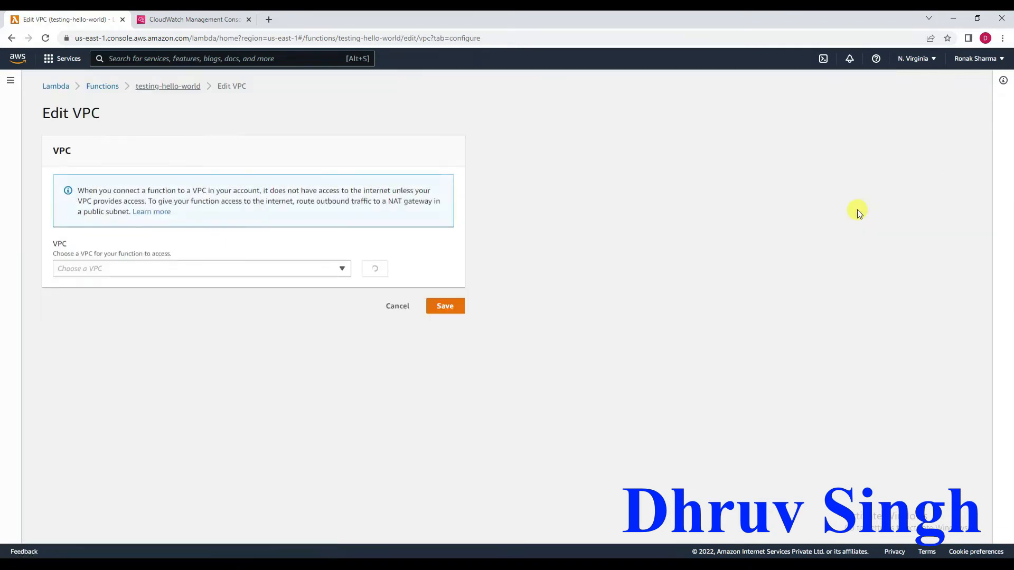
pyautogui.click(339, 270)
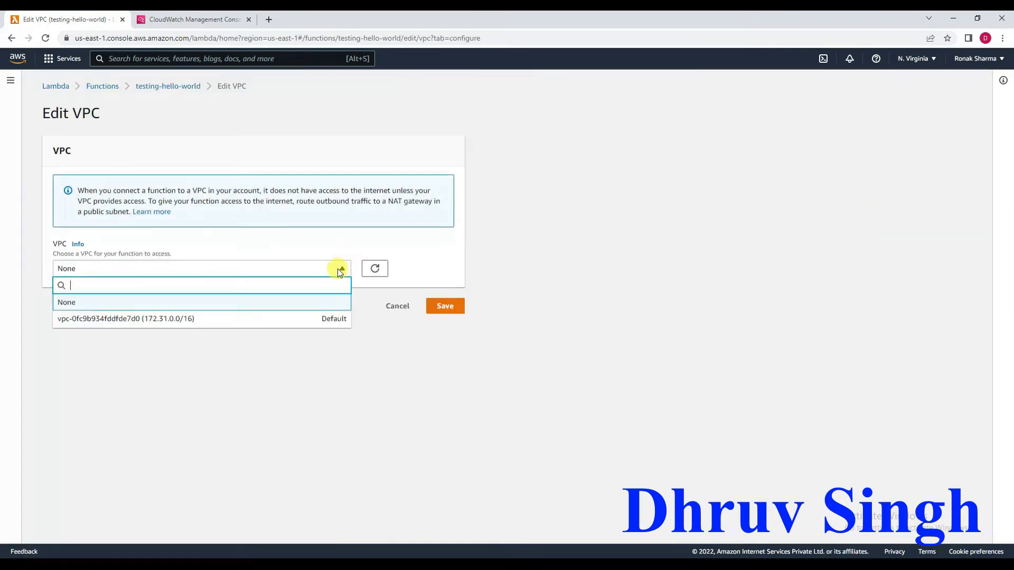
pyautogui.click(256, 322)
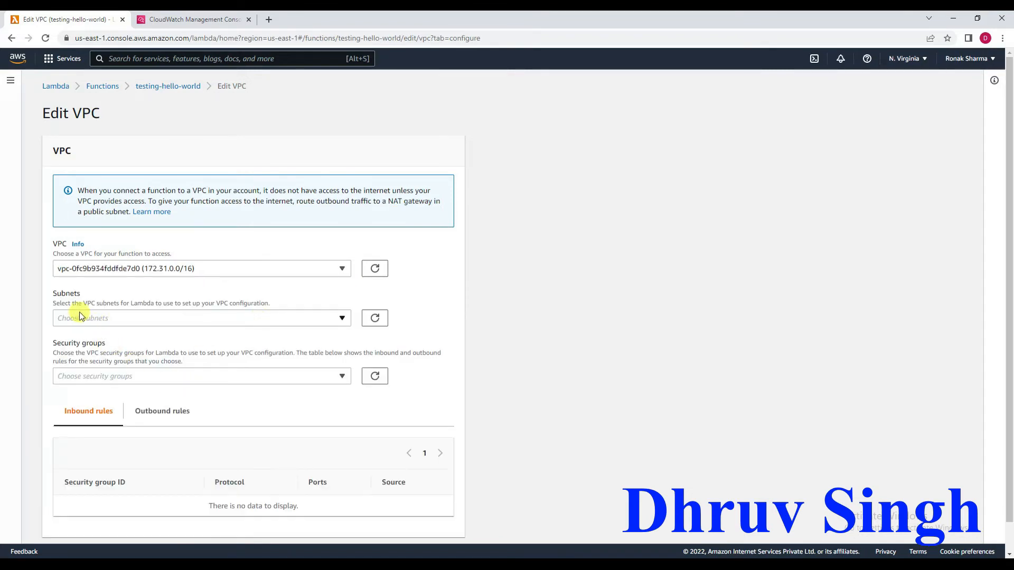
pyautogui.scroll(-1, 215, 389)
pyautogui.scroll(-1, 216, 394)
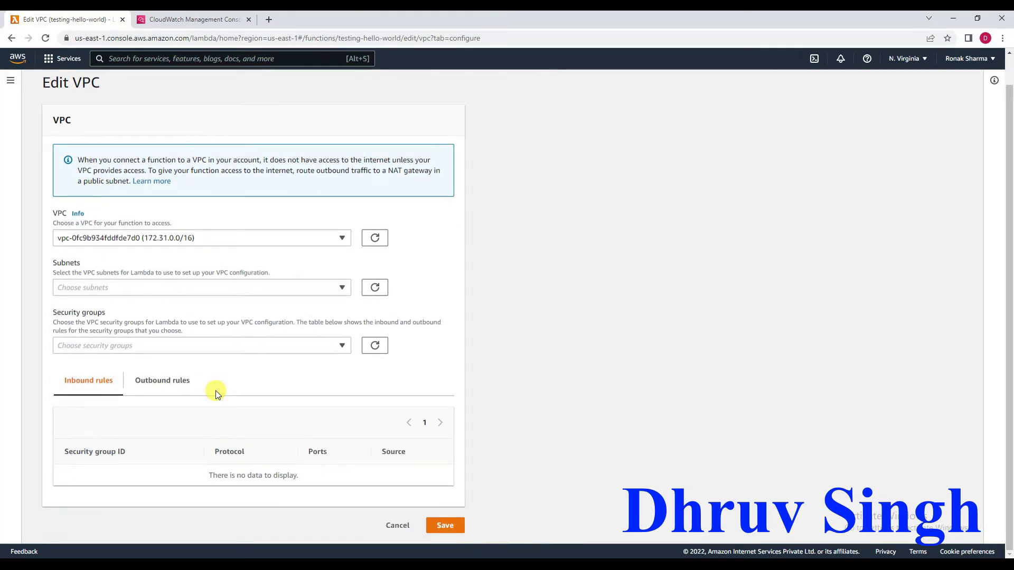
pyautogui.click(297, 289)
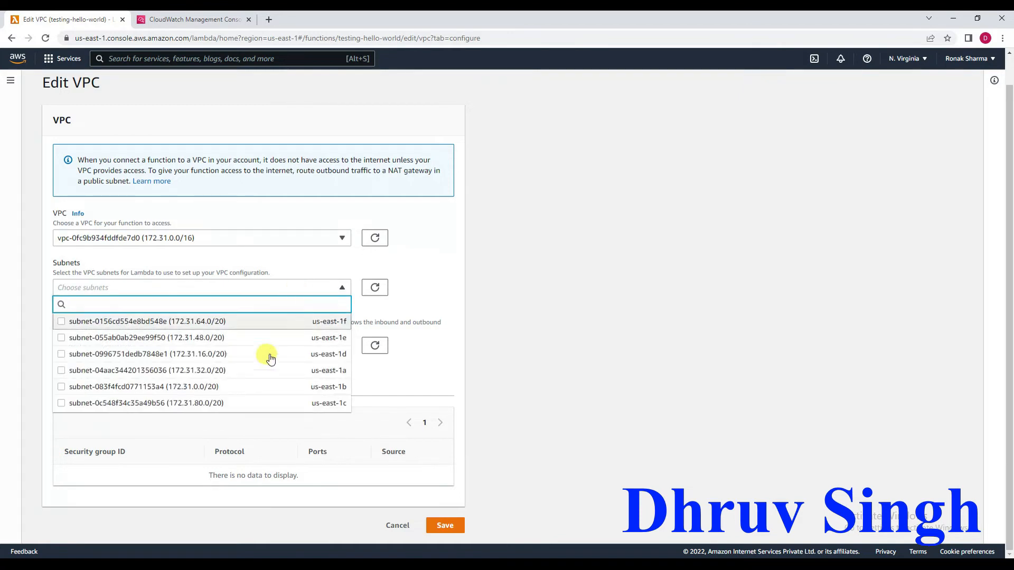
pyautogui.click(422, 288)
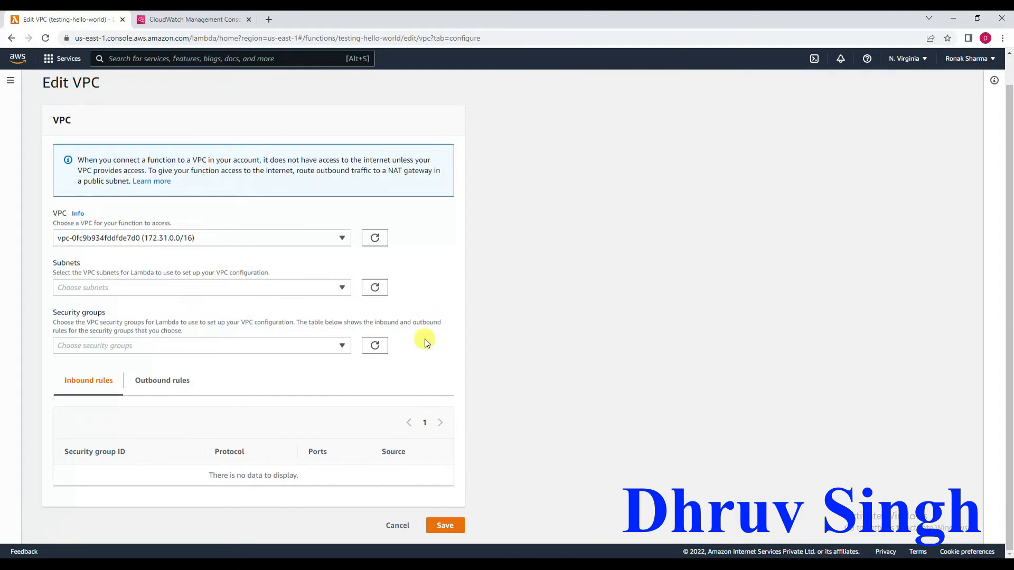
pyautogui.click(397, 526)
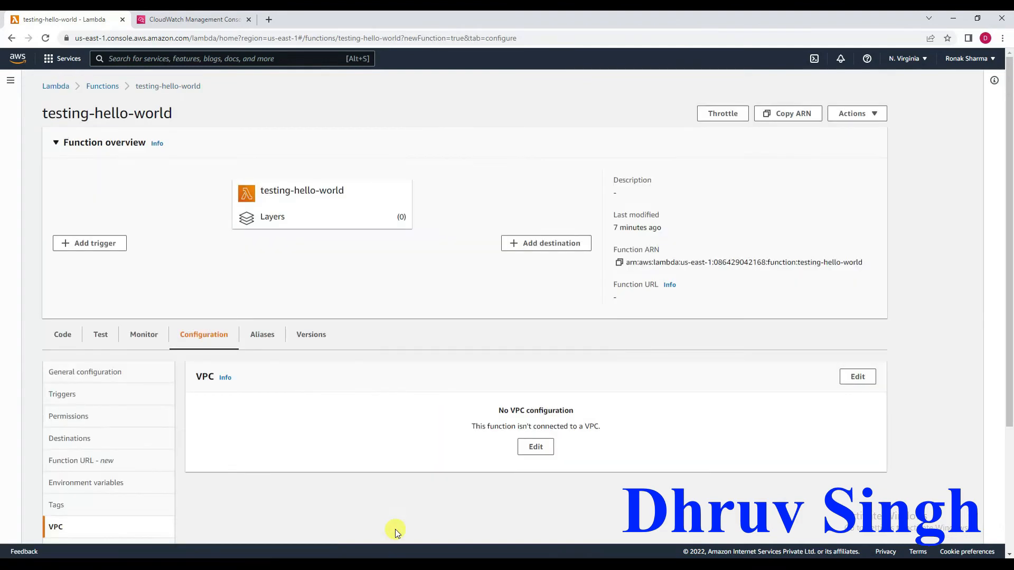
# Review the function's database proxies configuration and its monitoring logs.
pyautogui.scroll(-3, 357, 464)
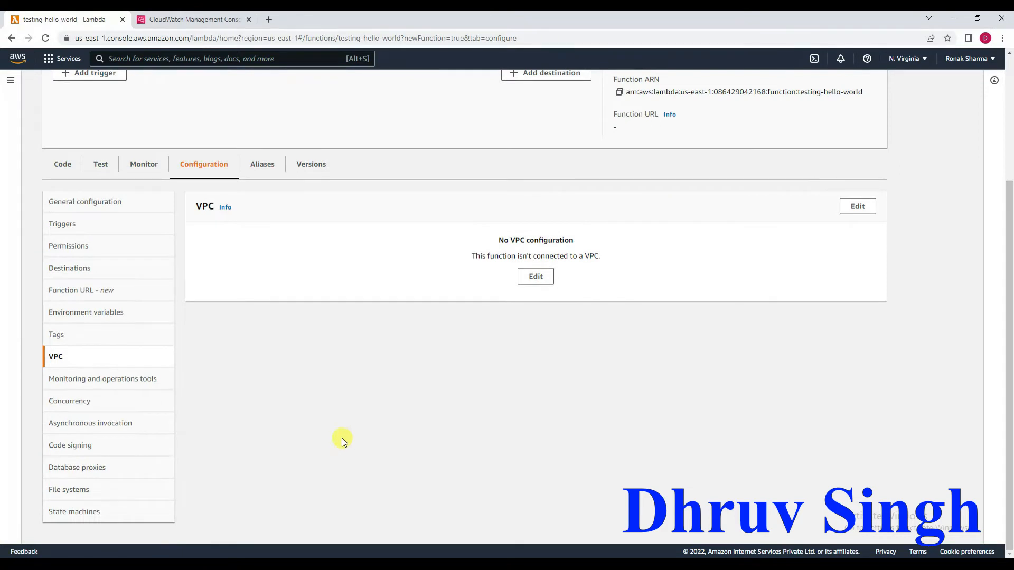
pyautogui.click(79, 468)
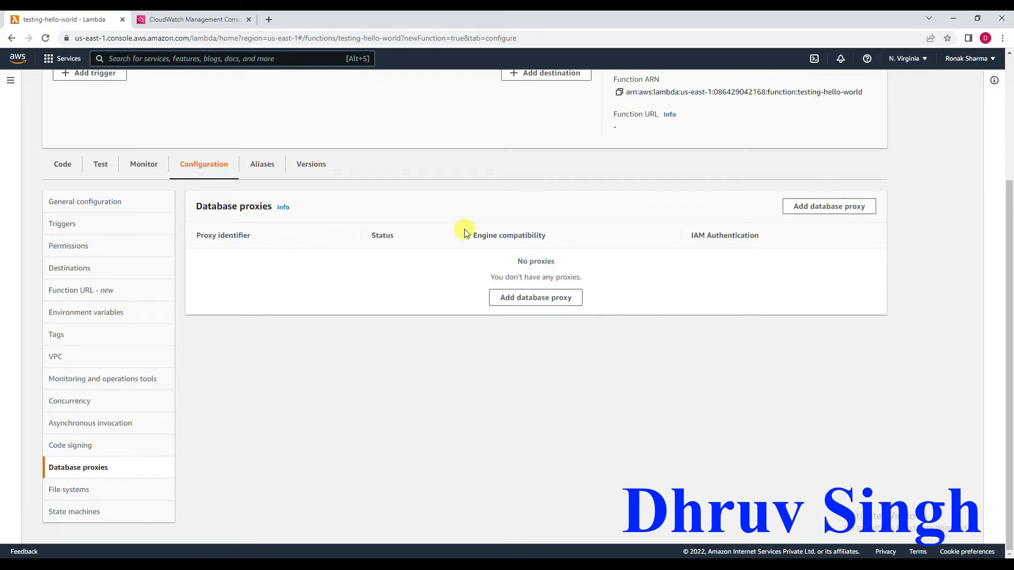
pyautogui.click(137, 165)
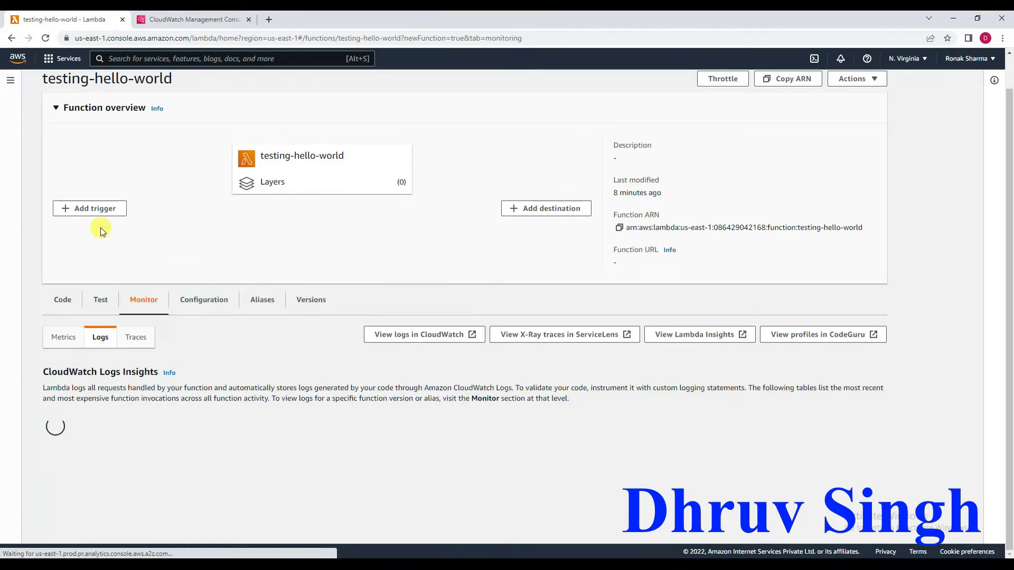
pyautogui.scroll(-2, 101, 229)
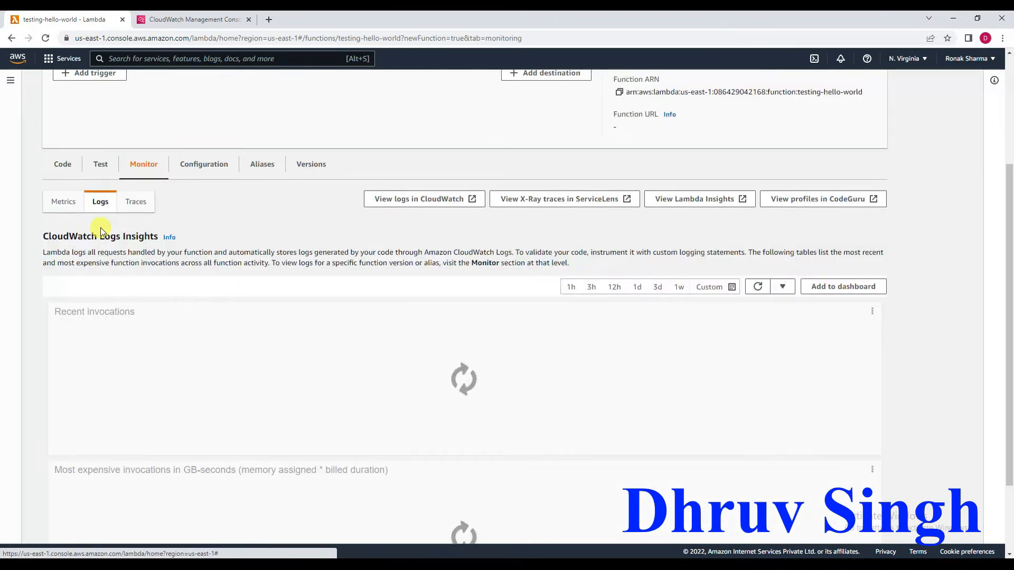
pyautogui.scroll(1, 100, 227)
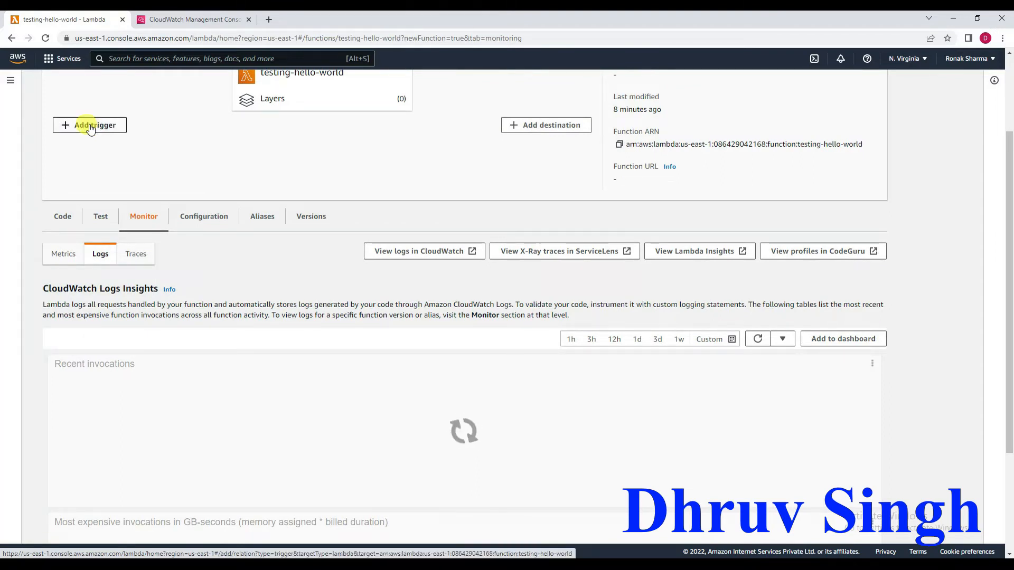
# Start adding a trigger to the function and browse the available trigger sources.
pyautogui.click(91, 127)
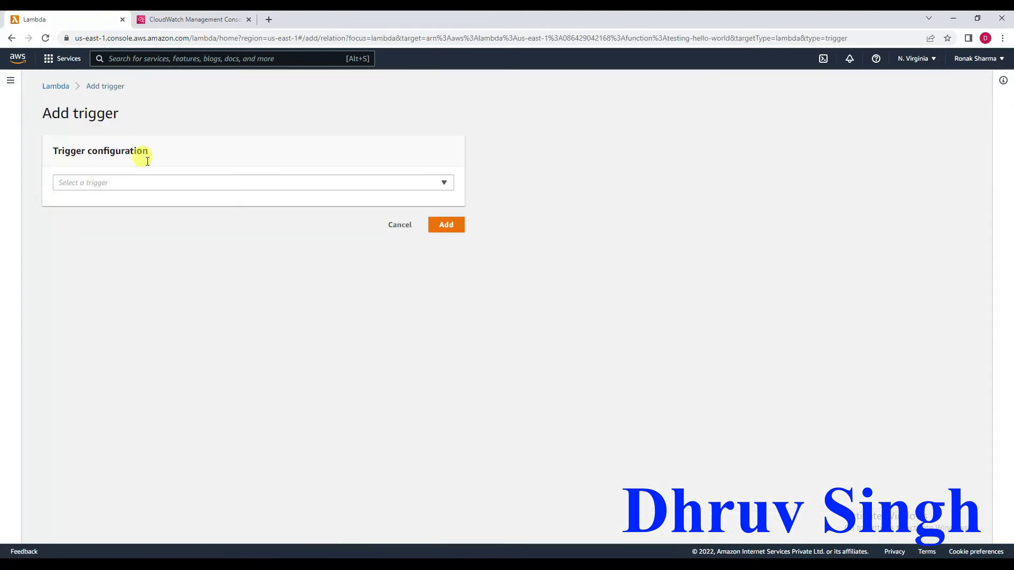
pyautogui.click(182, 183)
pyautogui.scroll(-1, 189, 313)
pyautogui.scroll(1, 189, 313)
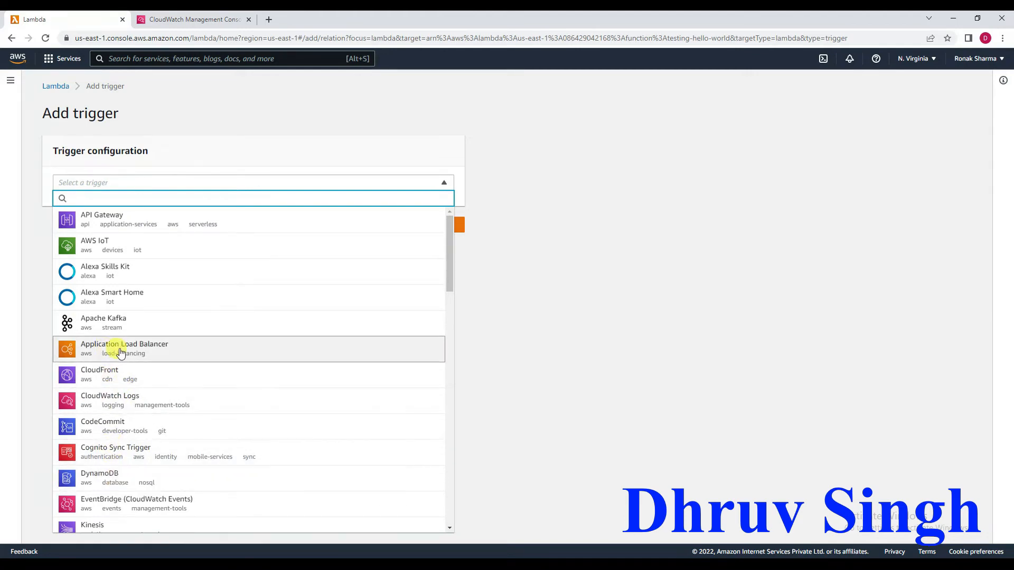
pyautogui.scroll(-3, 124, 353)
pyautogui.scroll(-6, 126, 354)
pyautogui.scroll(10, 126, 353)
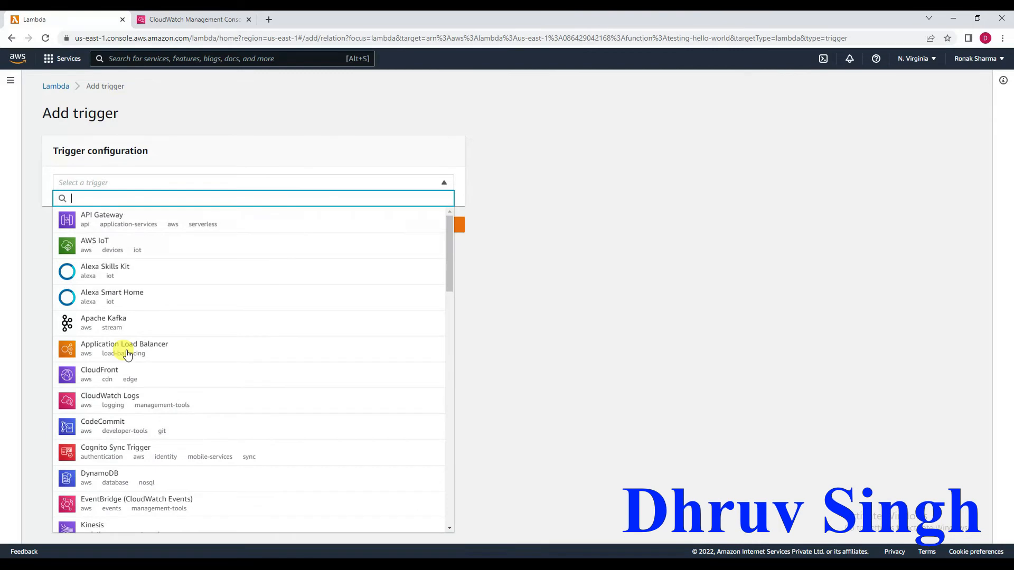
# Try configuring an API Gateway trigger that creates a REST API with Open security, and cancel it without adding.
pyautogui.click(102, 222)
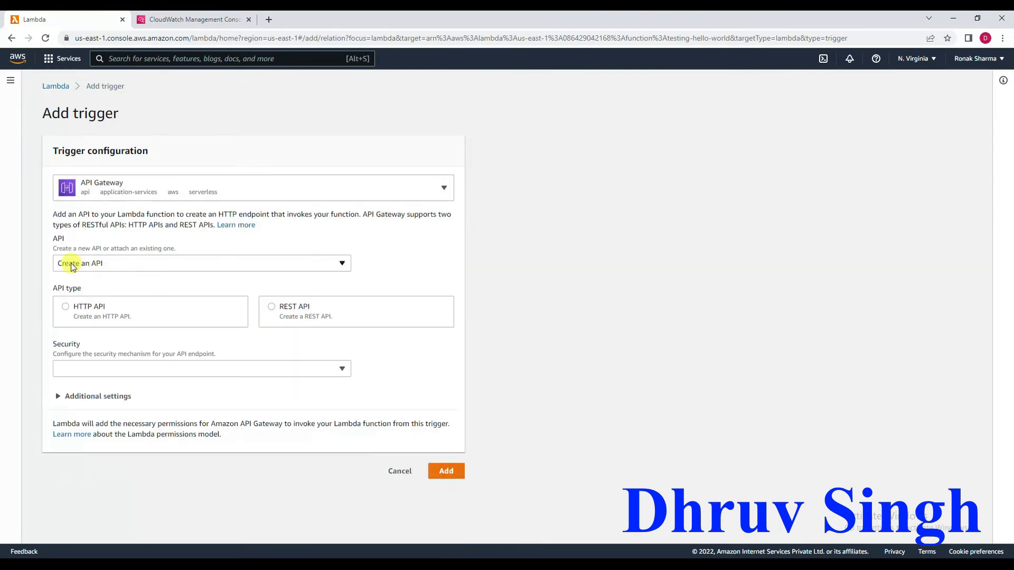
pyautogui.click(271, 310)
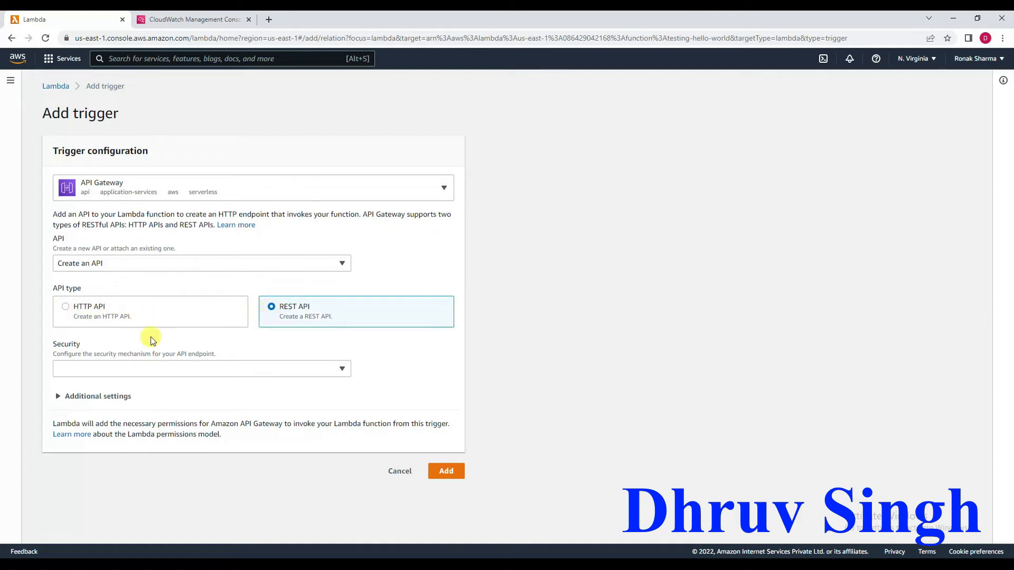
pyautogui.click(240, 371)
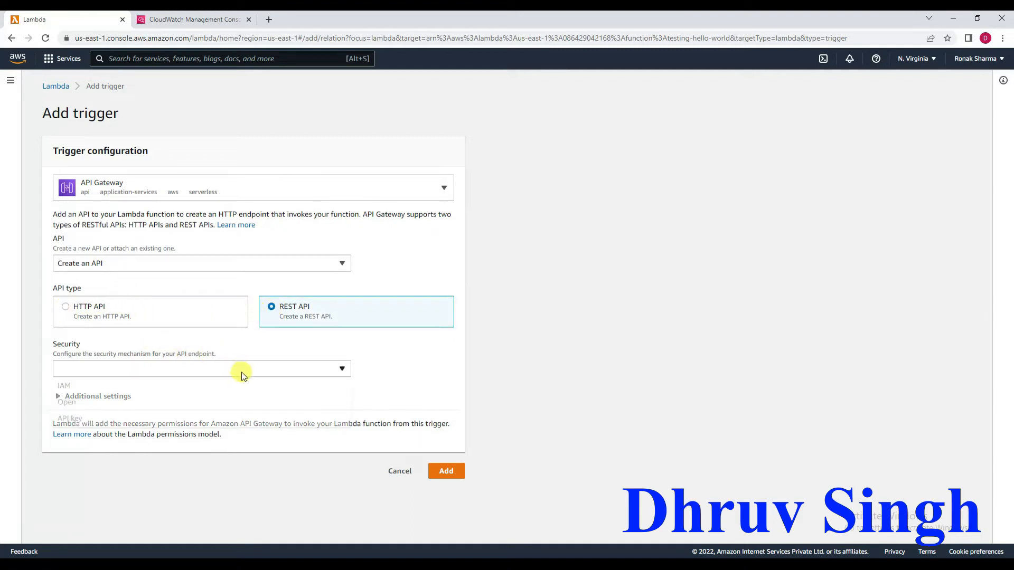
pyautogui.click(188, 407)
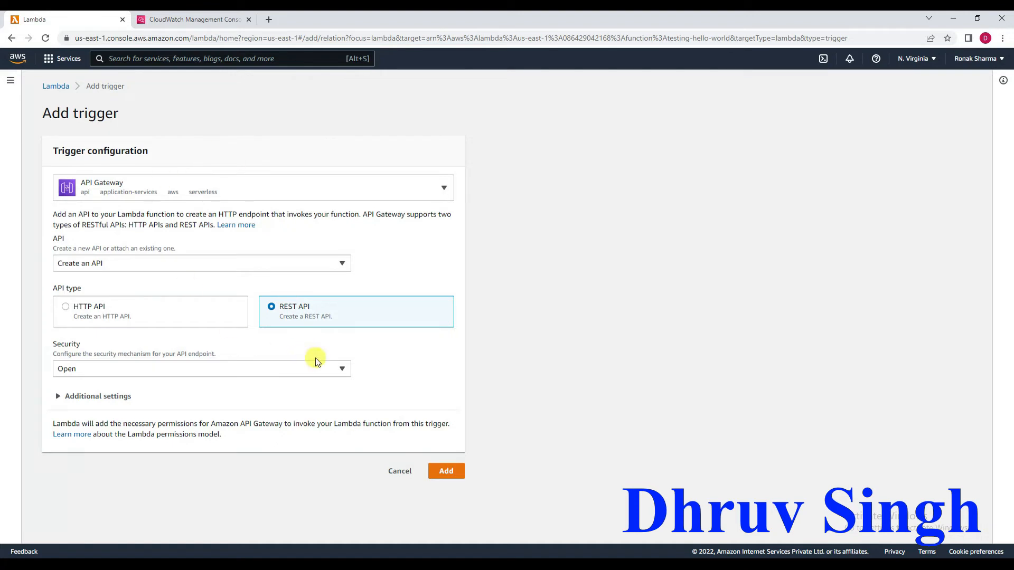
pyautogui.click(408, 475)
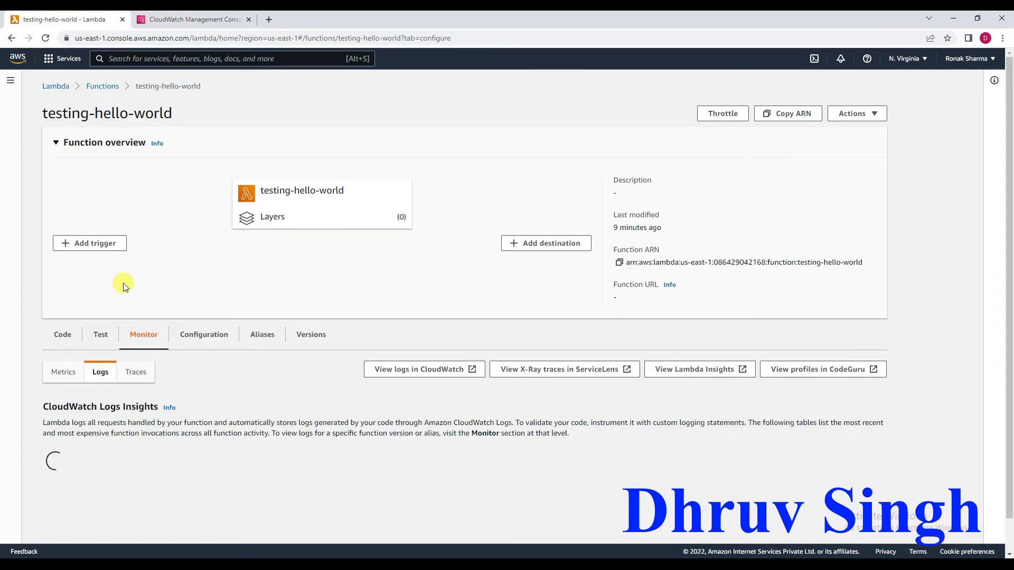
# Switch to the CloudWatch browser tab, search the AWS services for API Gateway, and open that service there.
pyautogui.click(168, 21)
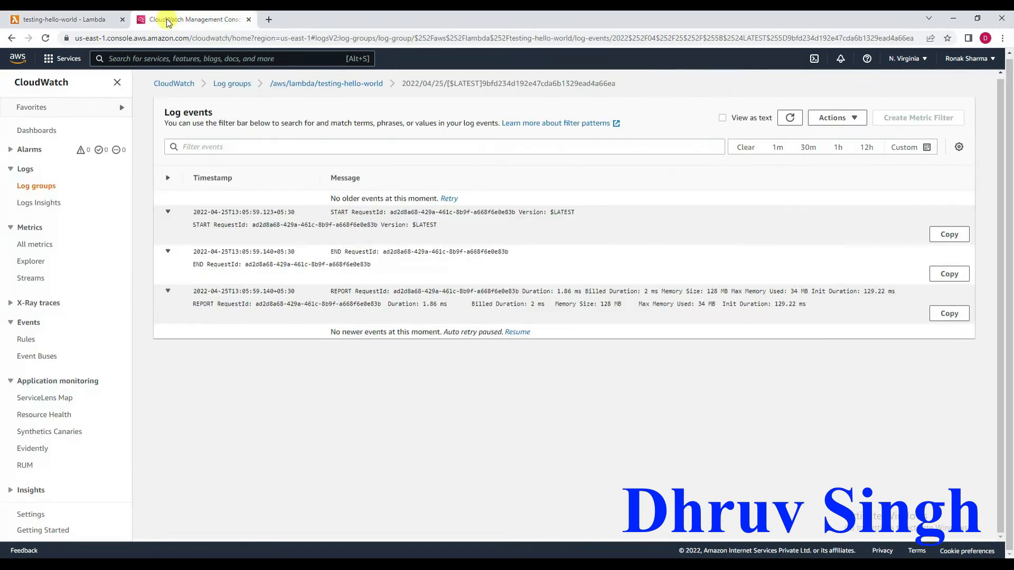
pyautogui.click(143, 58)
pyautogui.write('API')
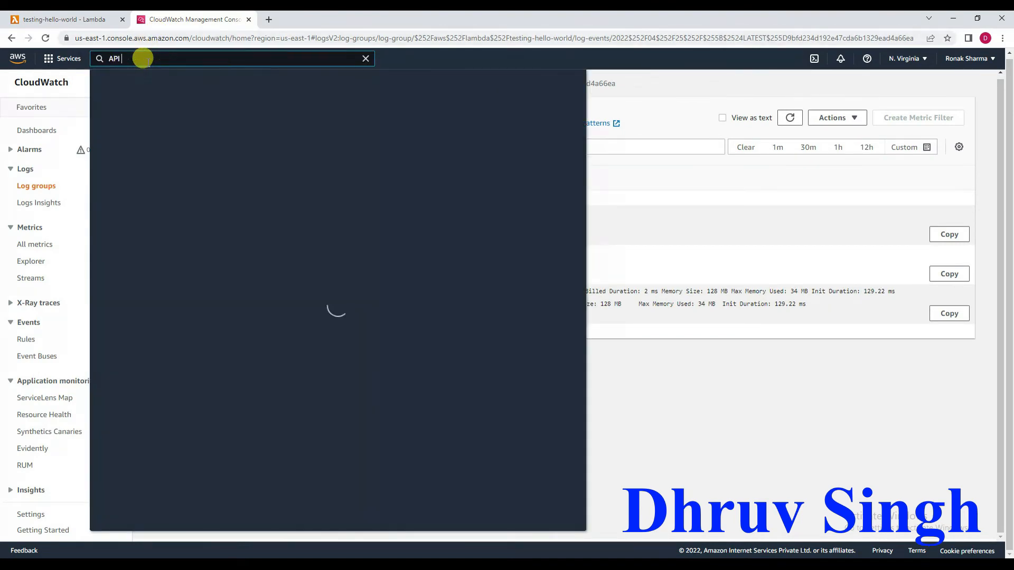
pyautogui.write(' Gateway')
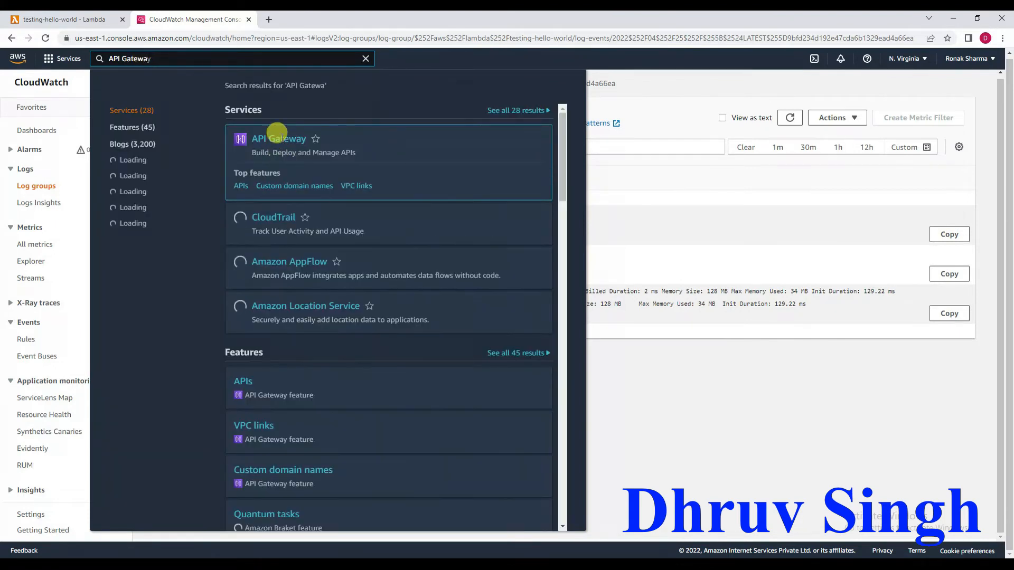
pyautogui.click(279, 140)
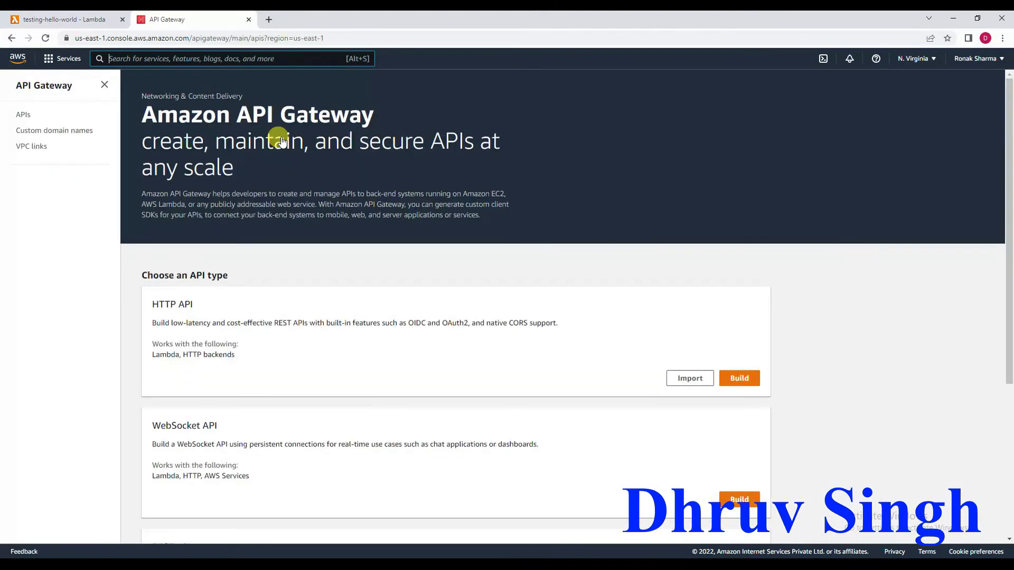
# Start building a public REST API, dismiss the welcome notice, and choose to create it as a new API.
pyautogui.scroll(-5, 281, 141)
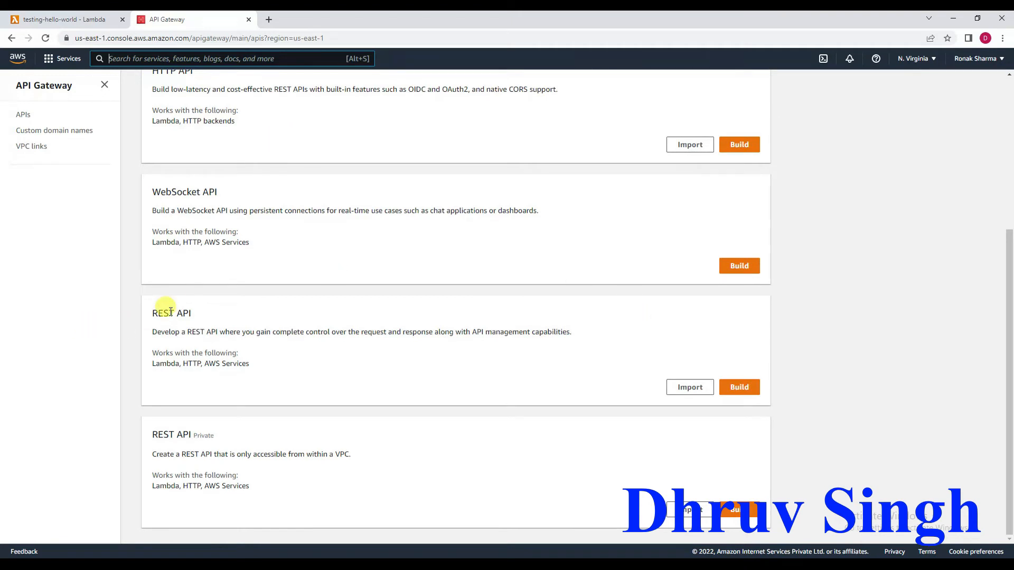
pyautogui.click(736, 388)
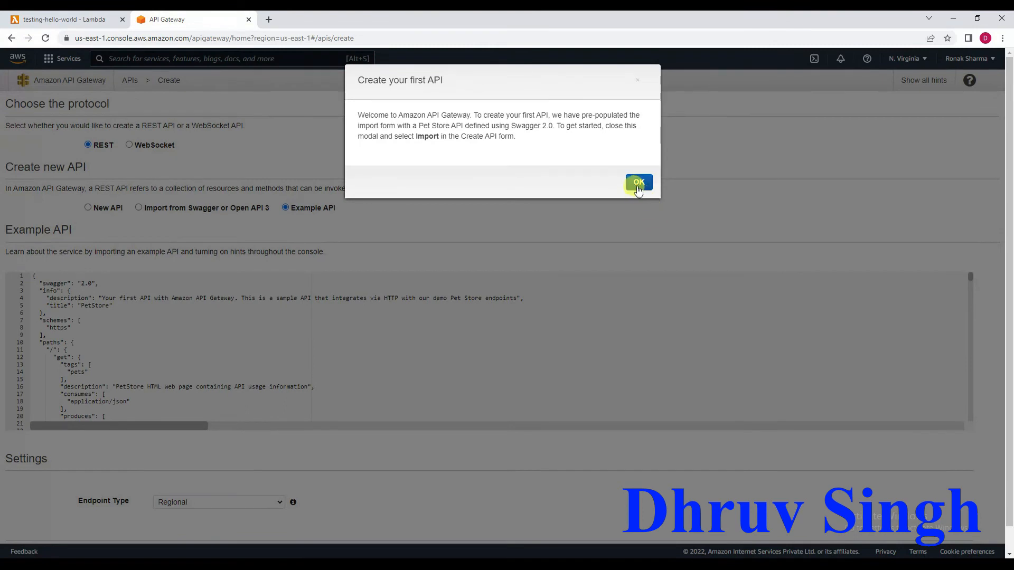
pyautogui.click(638, 185)
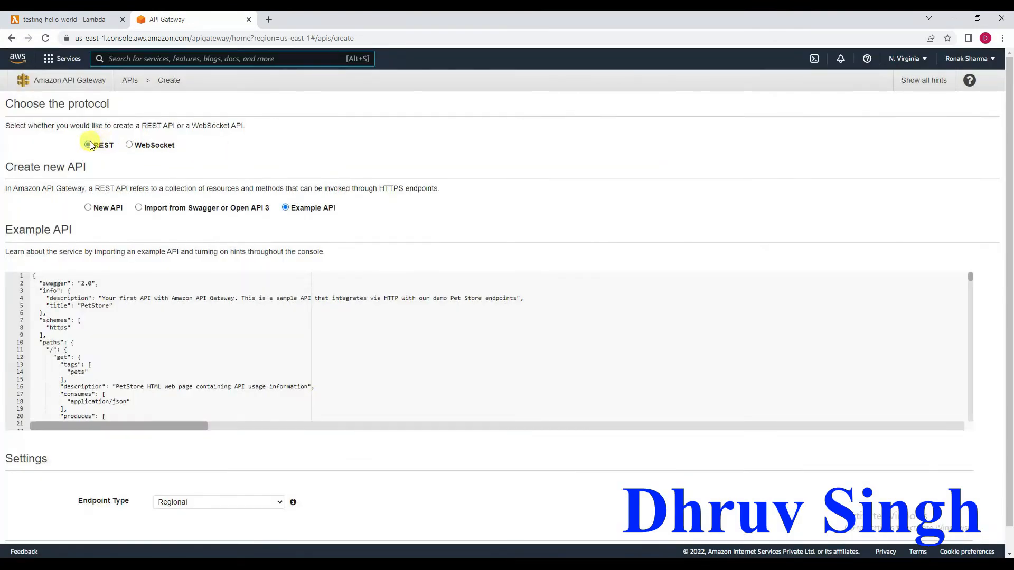
pyautogui.click(88, 209)
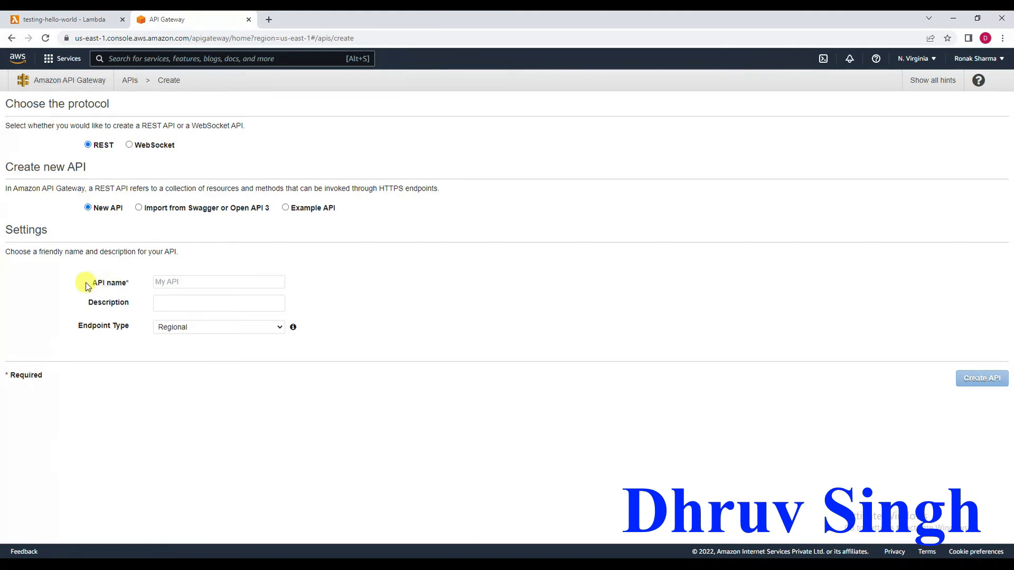
# Name the API Test-API, describe it as "This is My Test API", keep the Regional endpoint type, and create it.
pyautogui.click(173, 284)
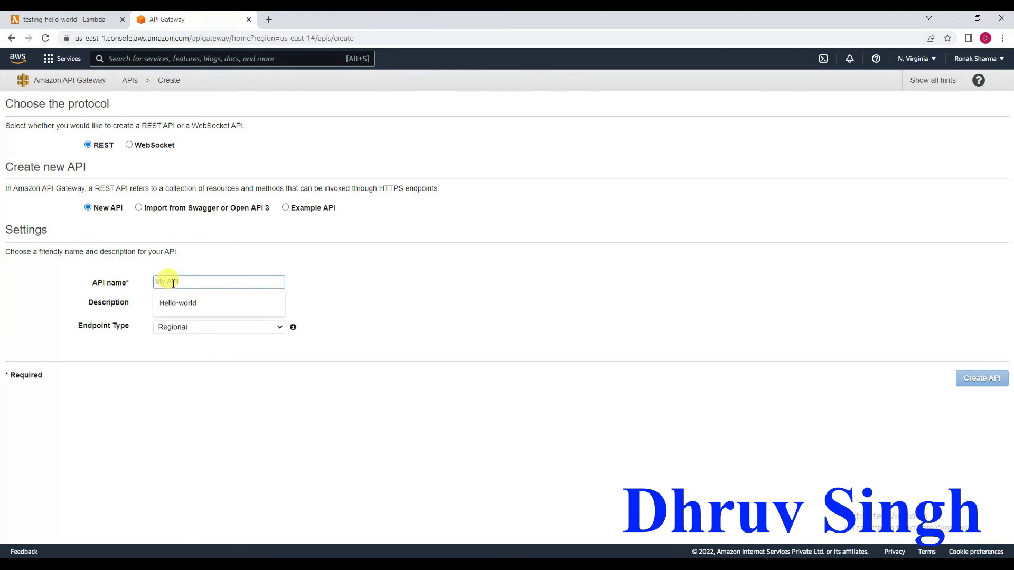
pyautogui.write('Test-API')
pyautogui.click(177, 304)
pyautogui.write('This is')
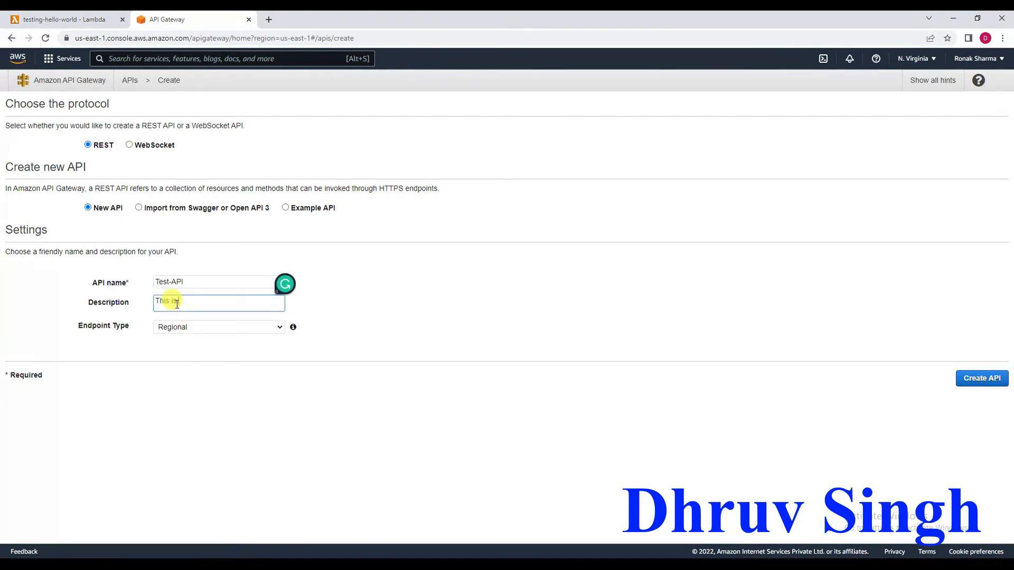
pyautogui.write(' My Test API')
pyautogui.click(277, 328)
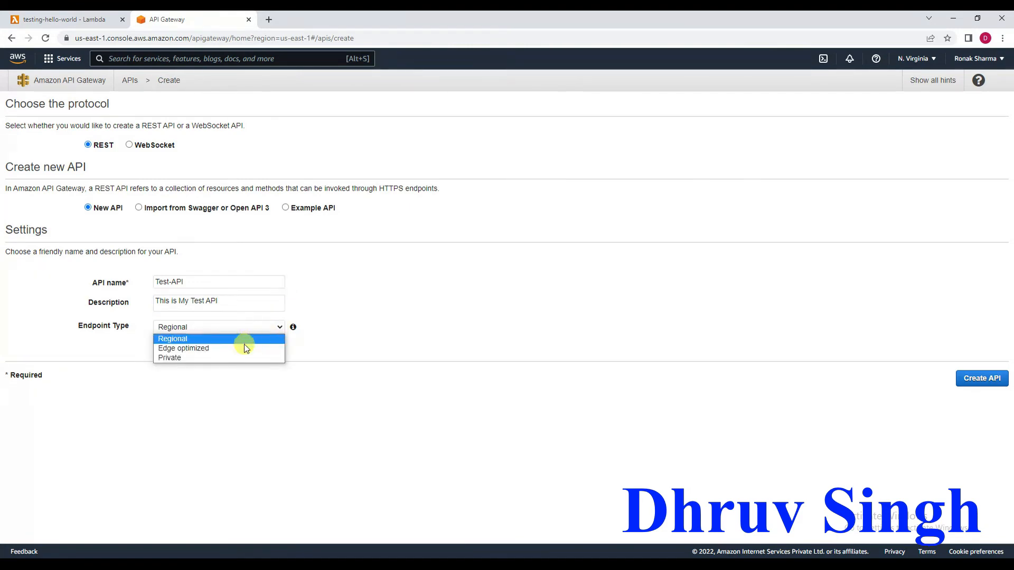
pyautogui.click(211, 339)
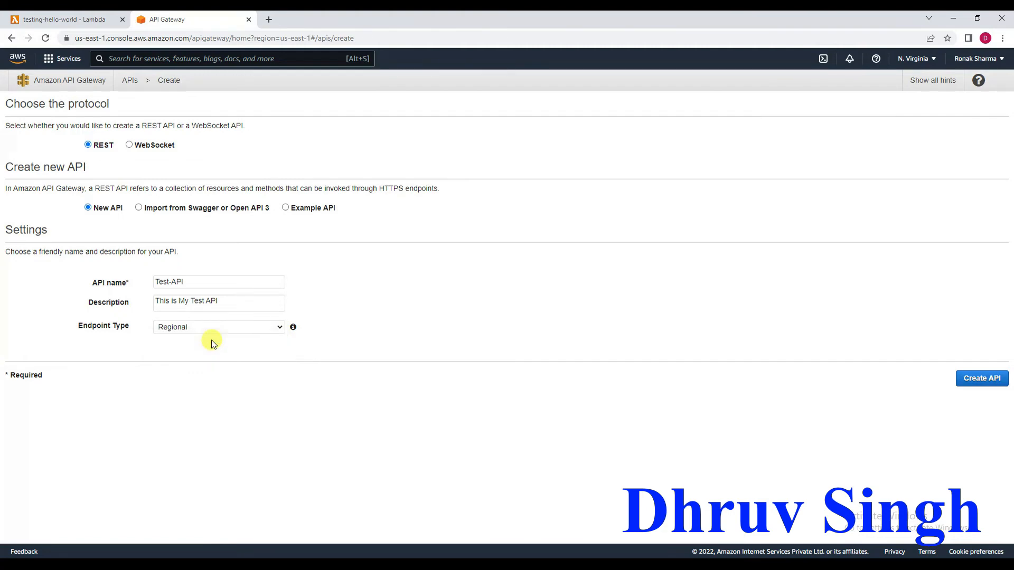
pyautogui.click(985, 381)
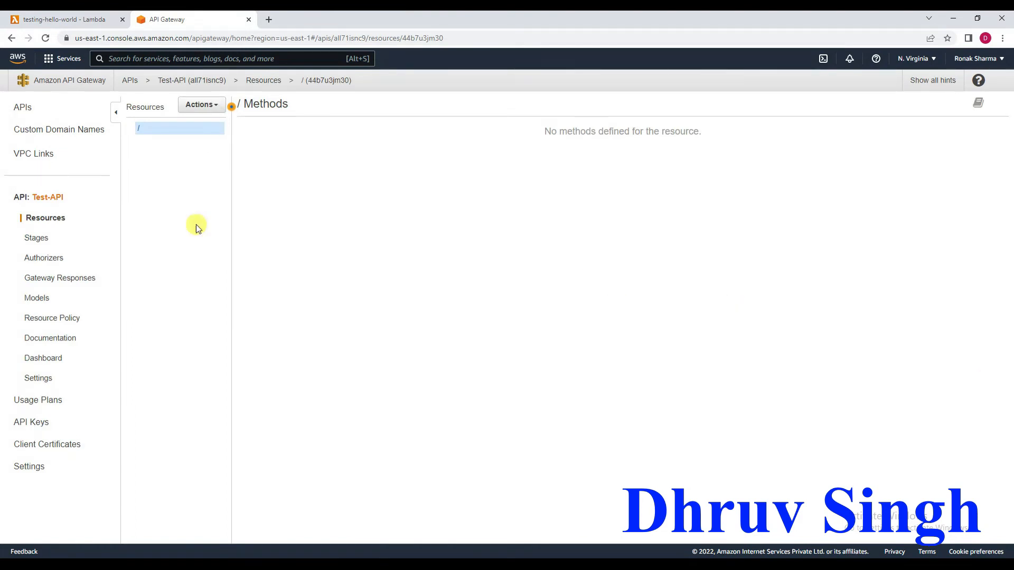
# Create a child resource named hello-world under the root resource of Test-API.
pyautogui.click(218, 106)
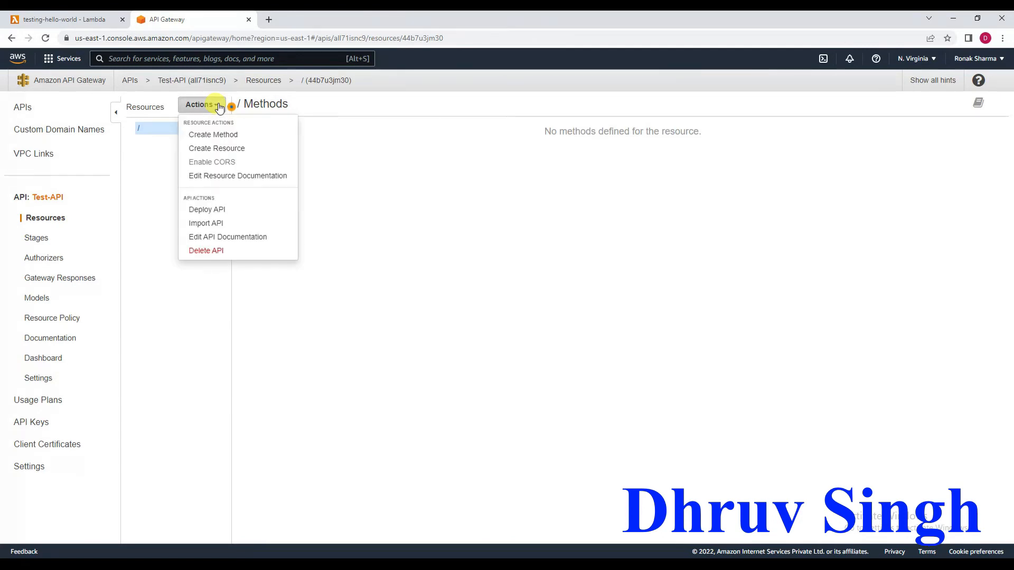
pyautogui.click(151, 130)
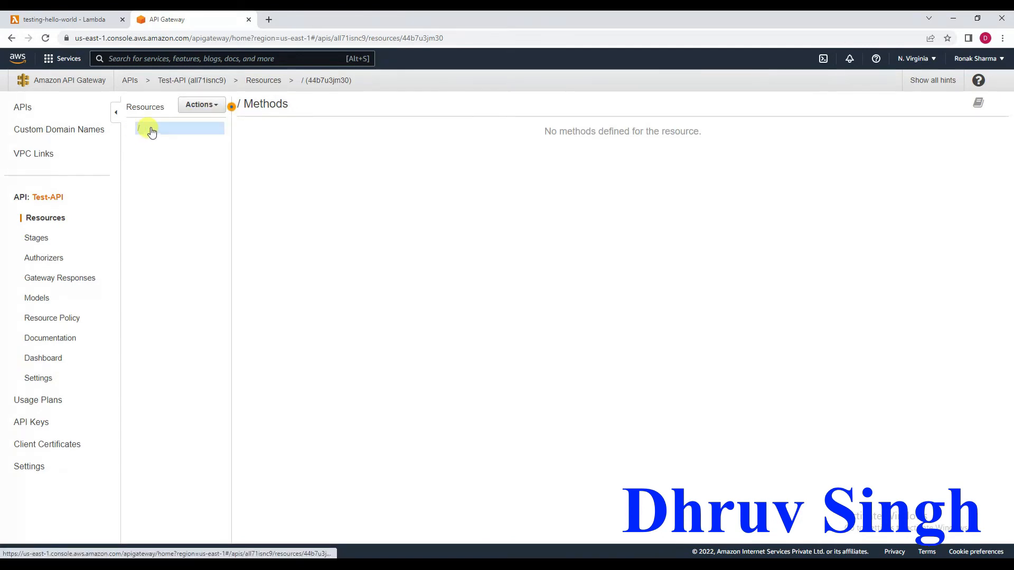
pyautogui.click(218, 108)
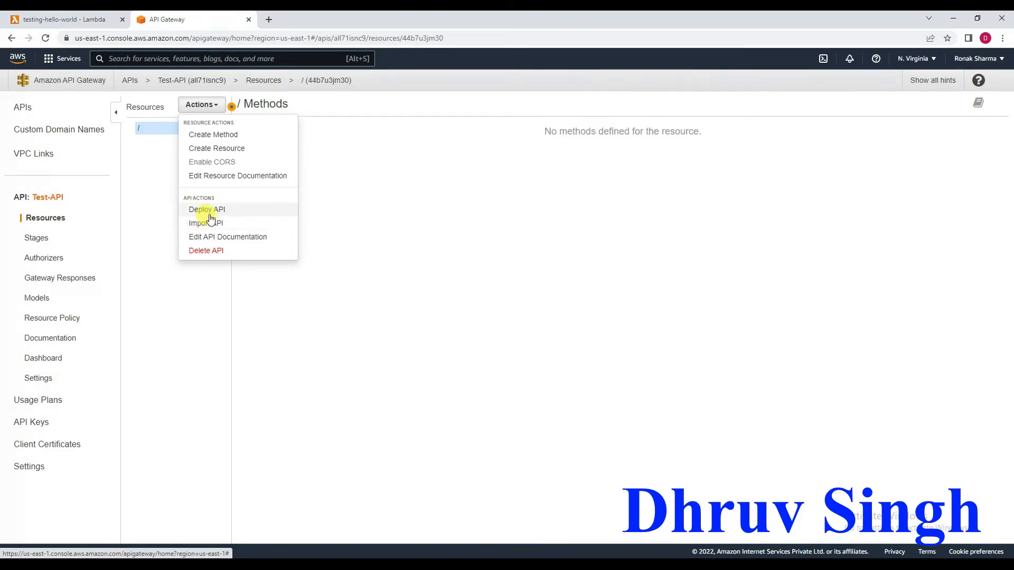
pyautogui.click(226, 151)
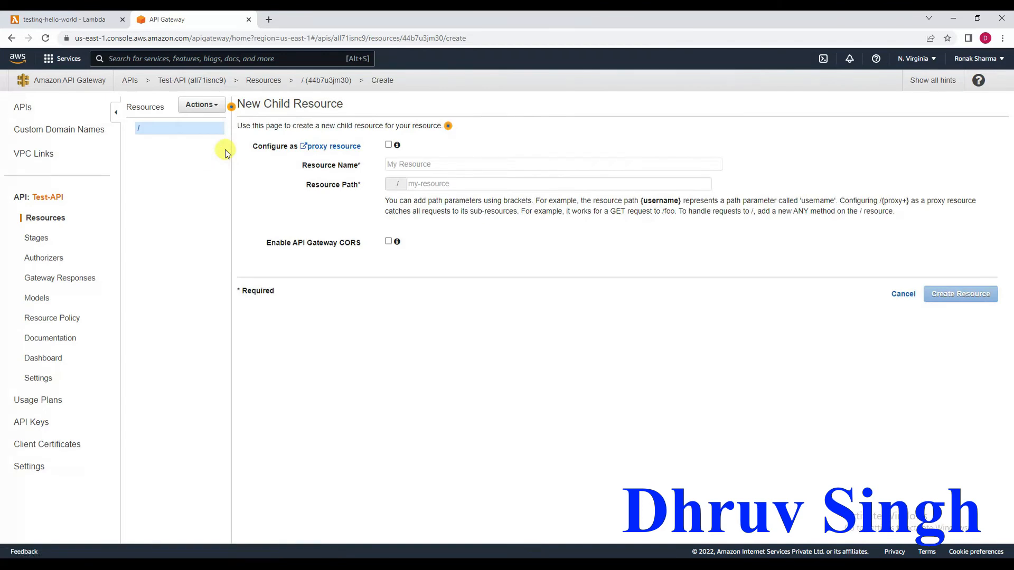
pyautogui.click(406, 166)
pyautogui.write('hello-world')
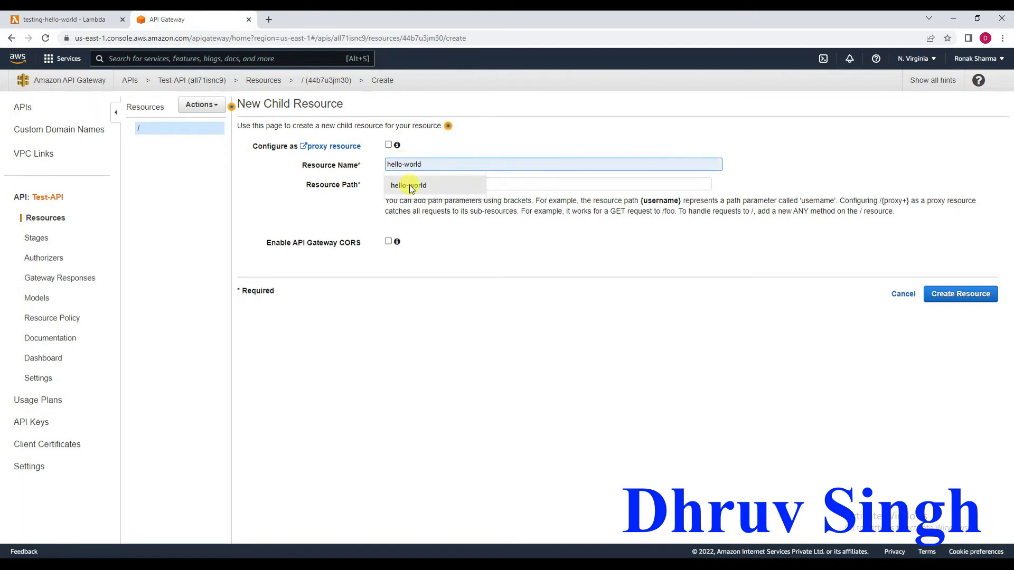
pyautogui.click(408, 185)
pyautogui.click(947, 297)
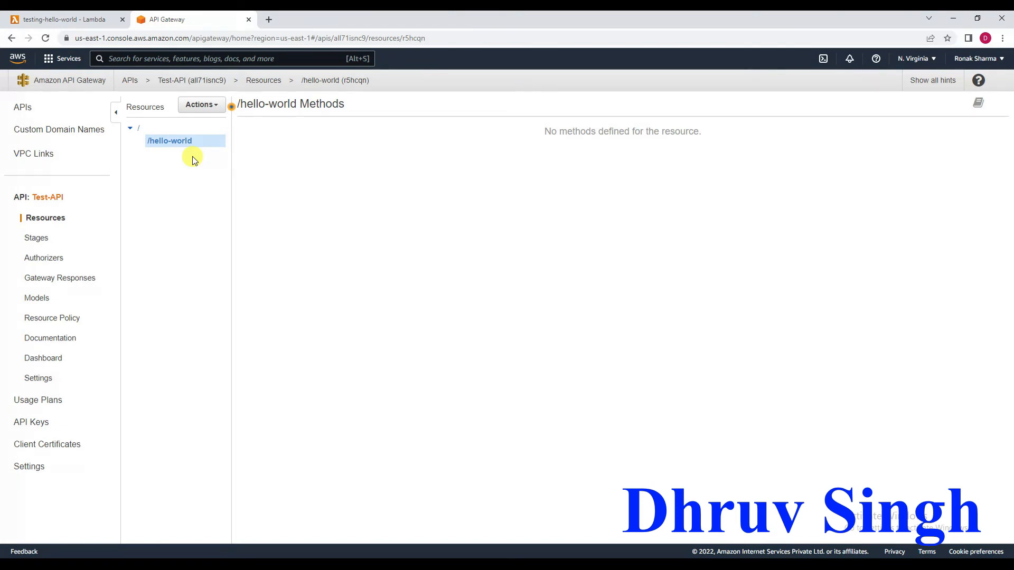
# Add a GET method to the /hello-world resource.
pyautogui.click(220, 110)
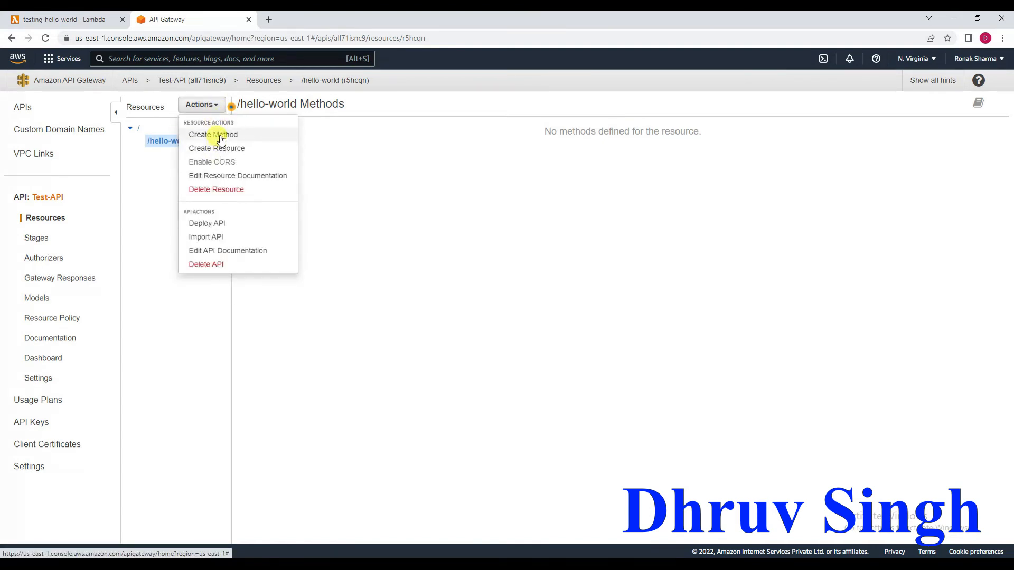
pyautogui.click(220, 136)
pyautogui.click(187, 154)
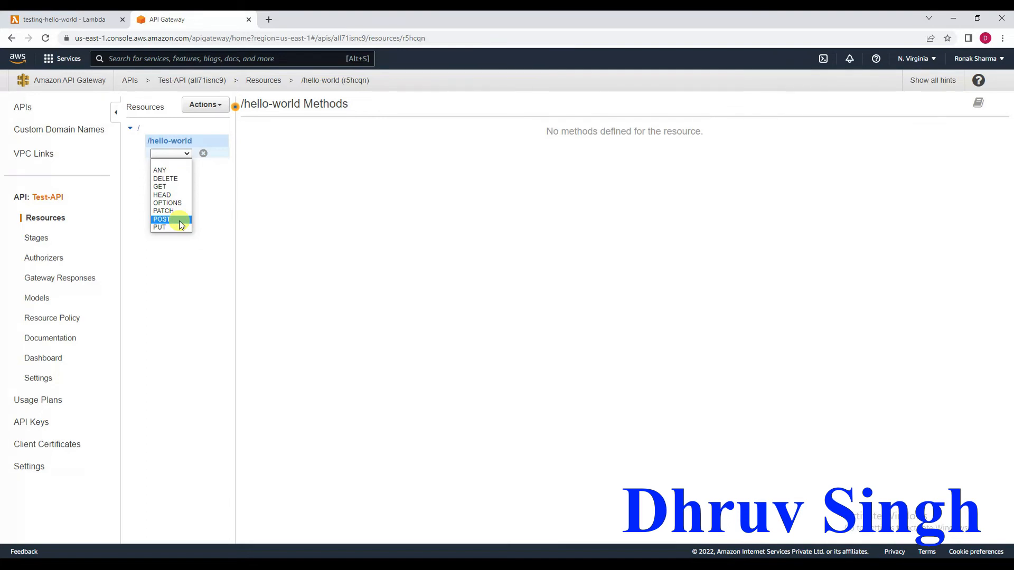
pyautogui.click(170, 187)
pyautogui.click(185, 154)
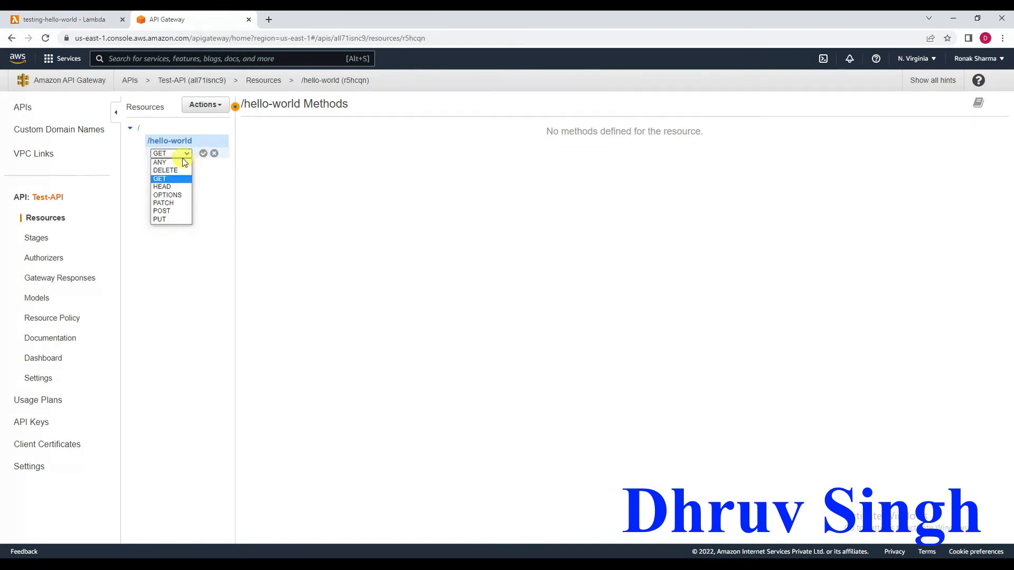
pyautogui.click(167, 178)
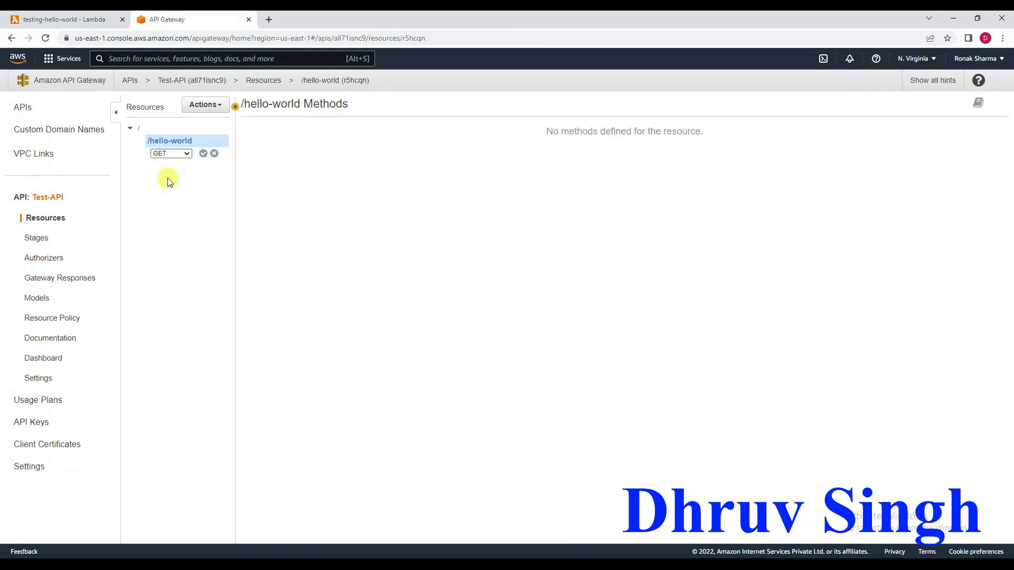
pyautogui.click(202, 154)
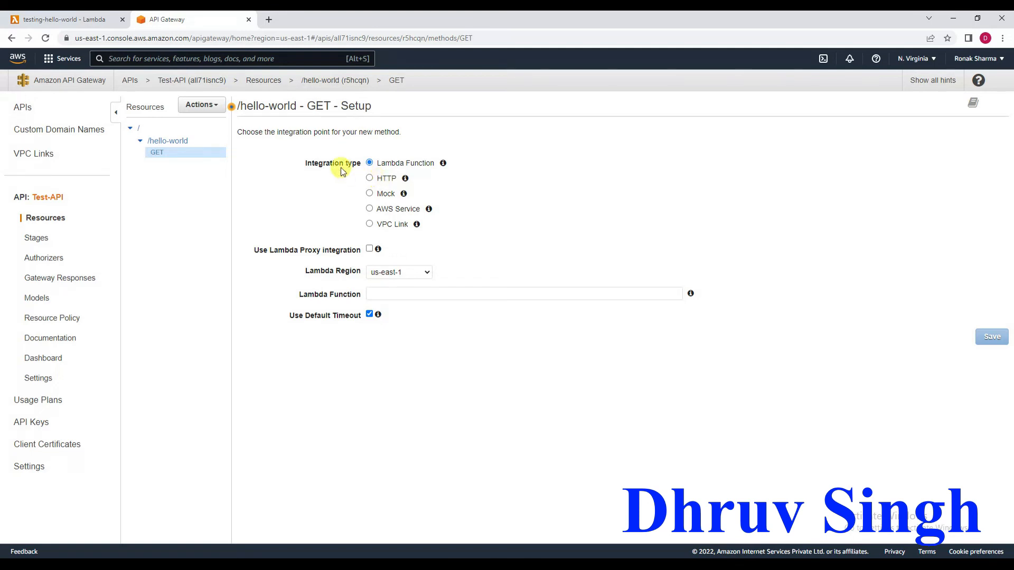
# Connect the GET method to the testing-hello-world Lambda function, copied from its page, with Lambda proxy integration; save and grant the invoke permission.
pyautogui.click(369, 250)
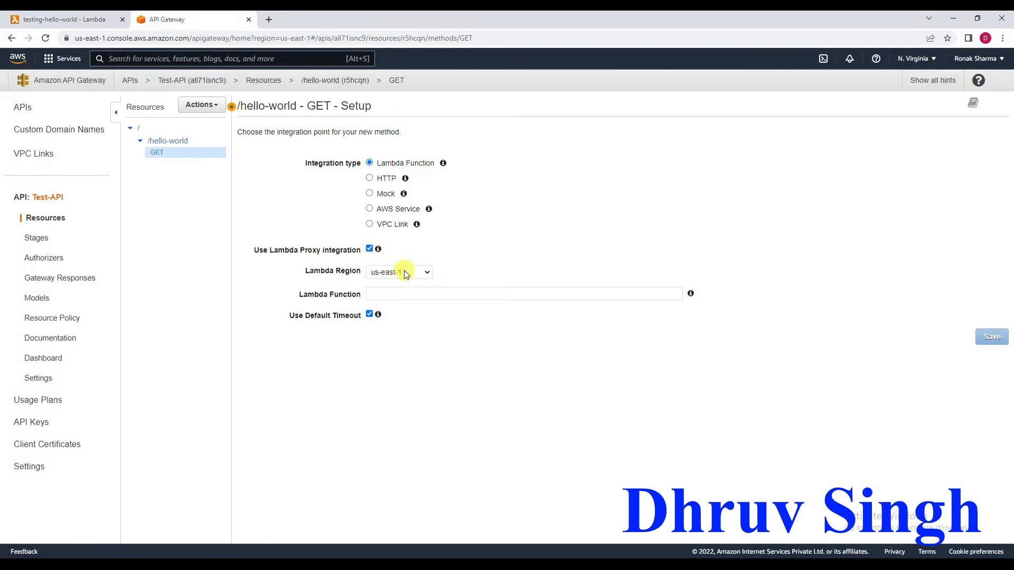
pyautogui.click(405, 291)
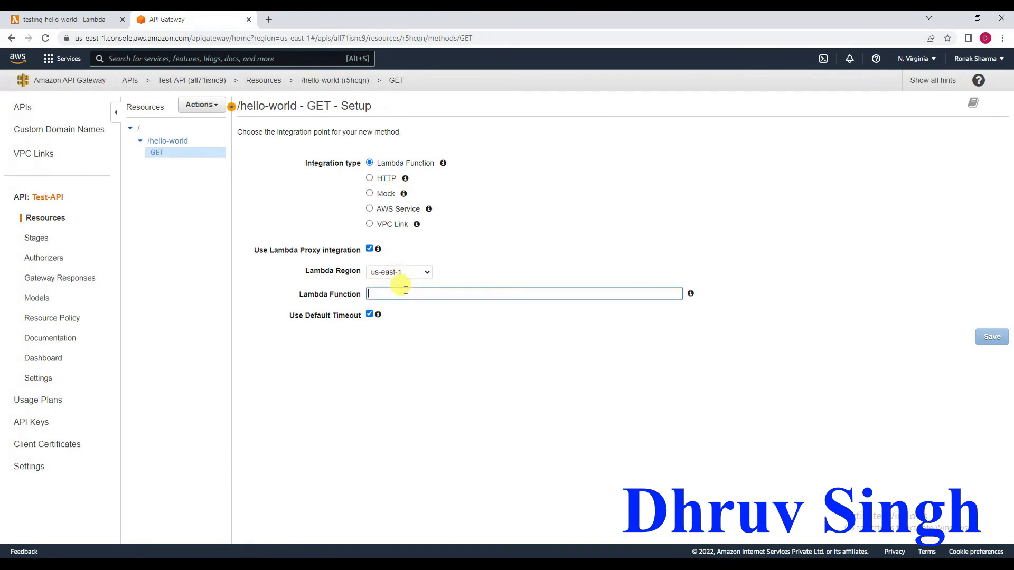
pyautogui.click(65, 20)
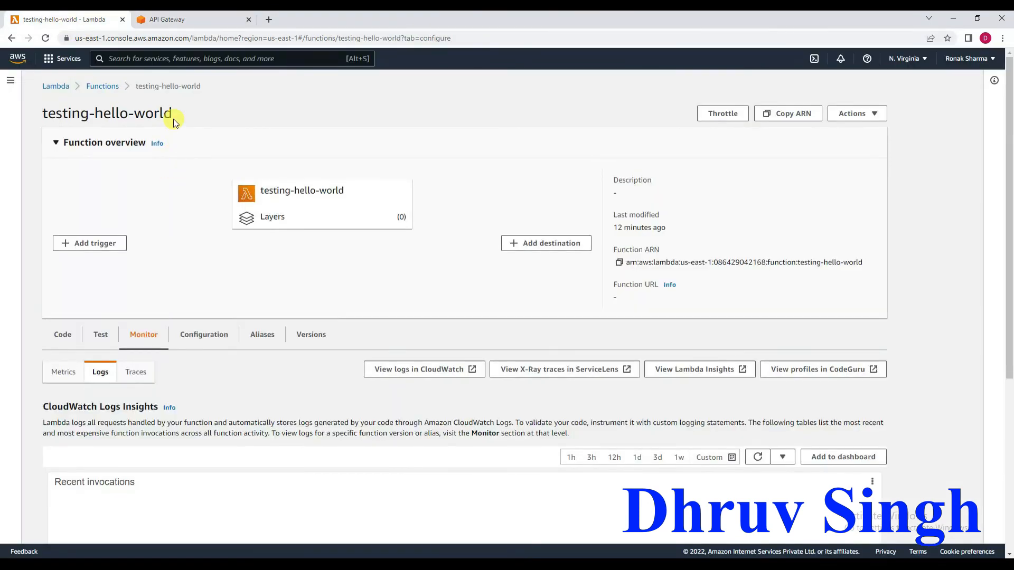
pyautogui.moveTo(173, 114); pyautogui.dragTo(46, 109)
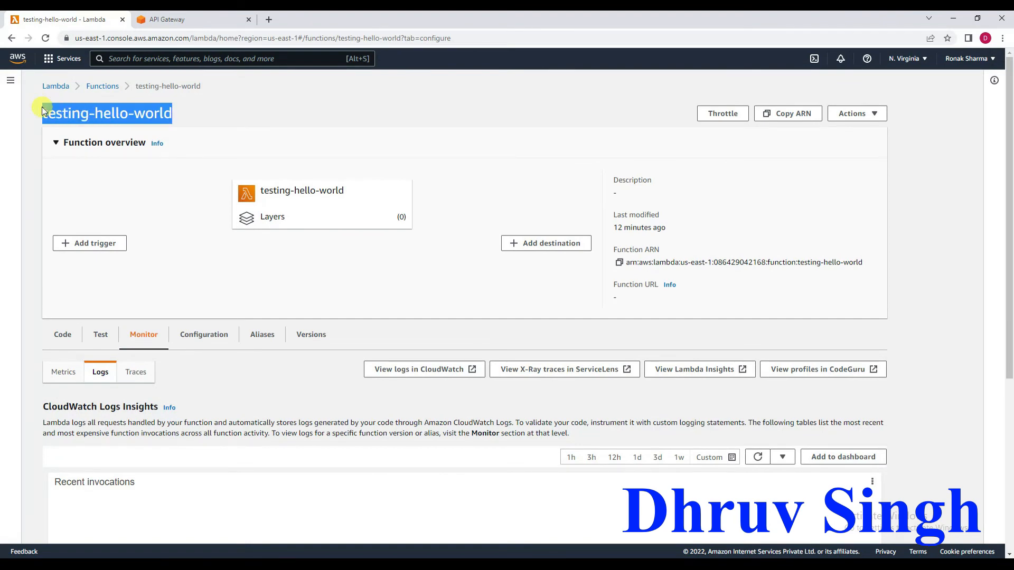
pyautogui.click(166, 19)
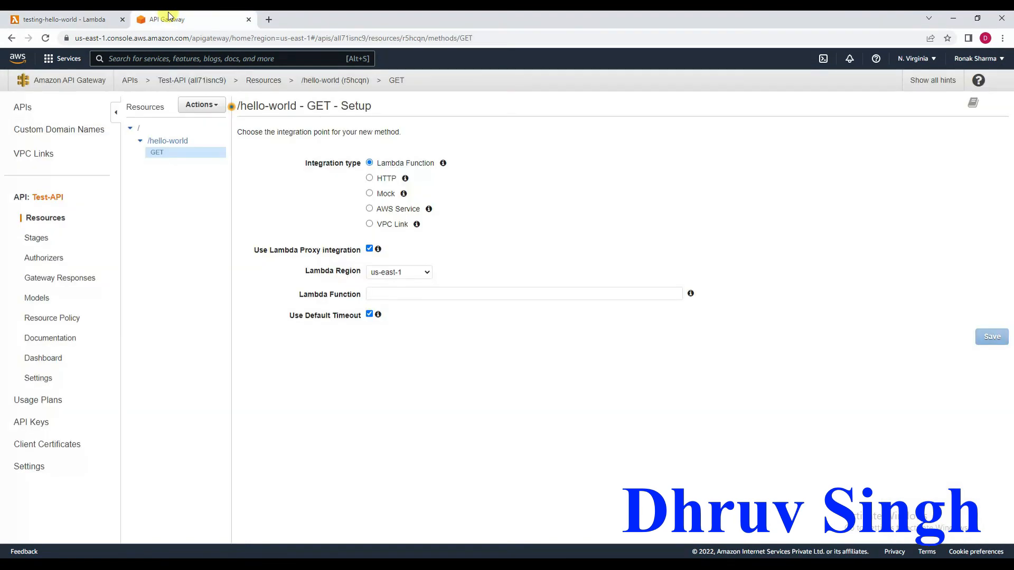
pyautogui.write('testing-hello-world')
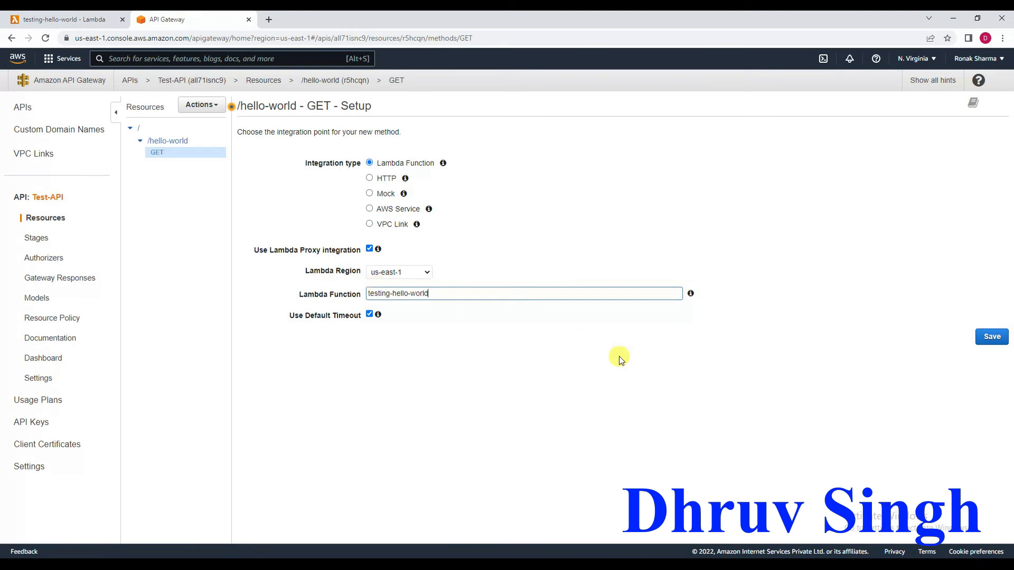
pyautogui.click(989, 340)
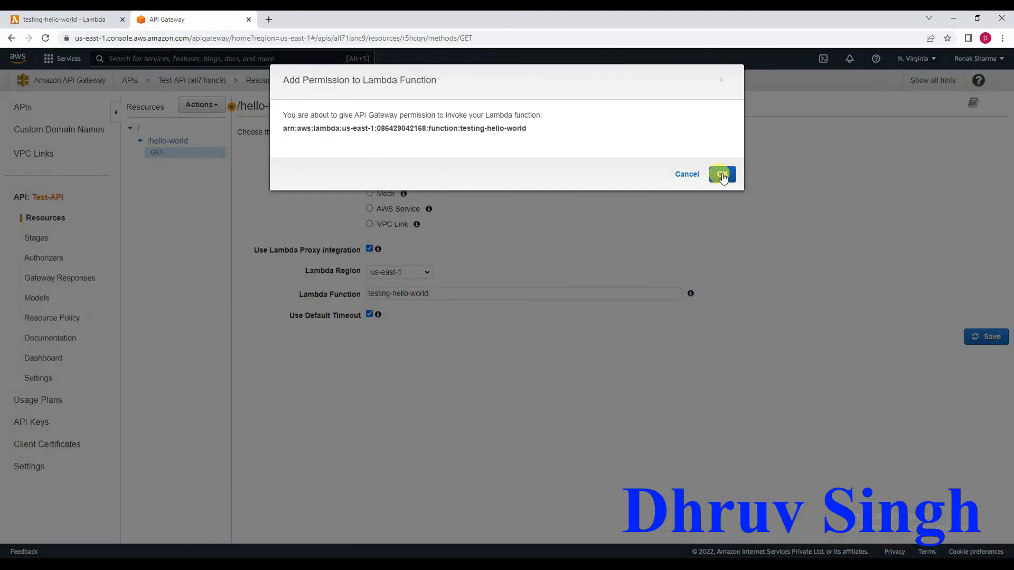
pyautogui.click(724, 176)
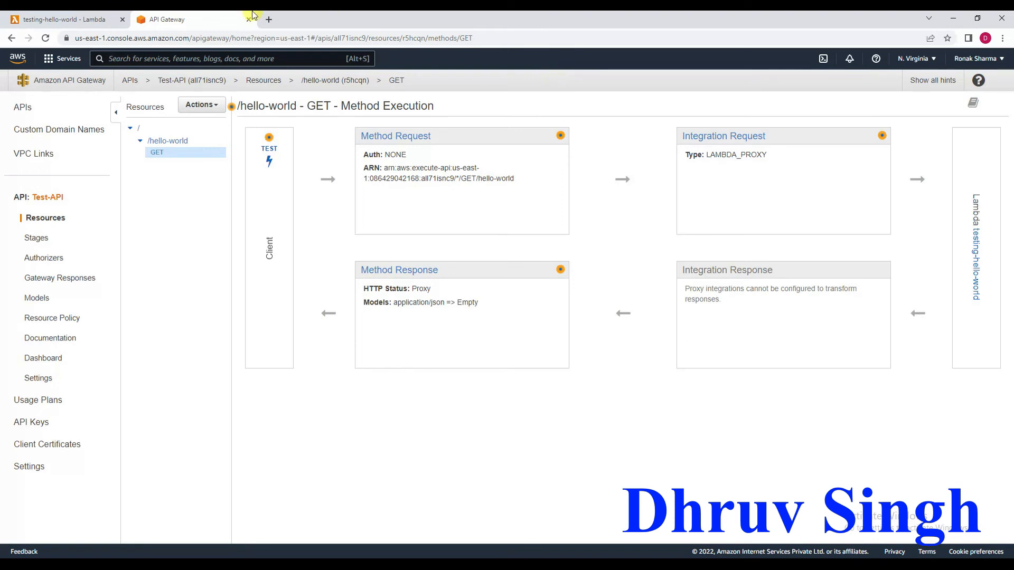
# Start deploying the API to a new deployment stage named dev.
pyautogui.click(220, 108)
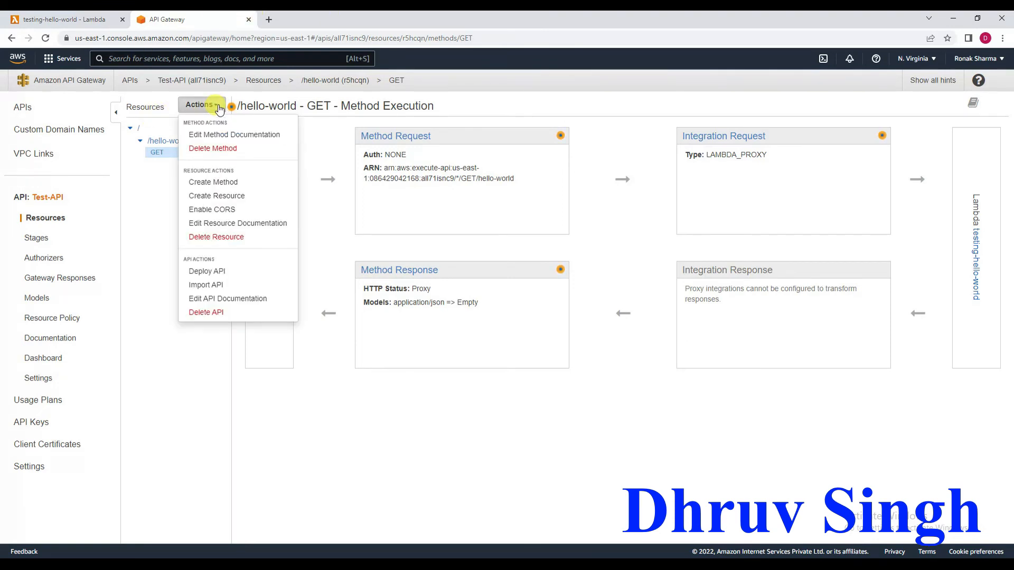
pyautogui.click(230, 272)
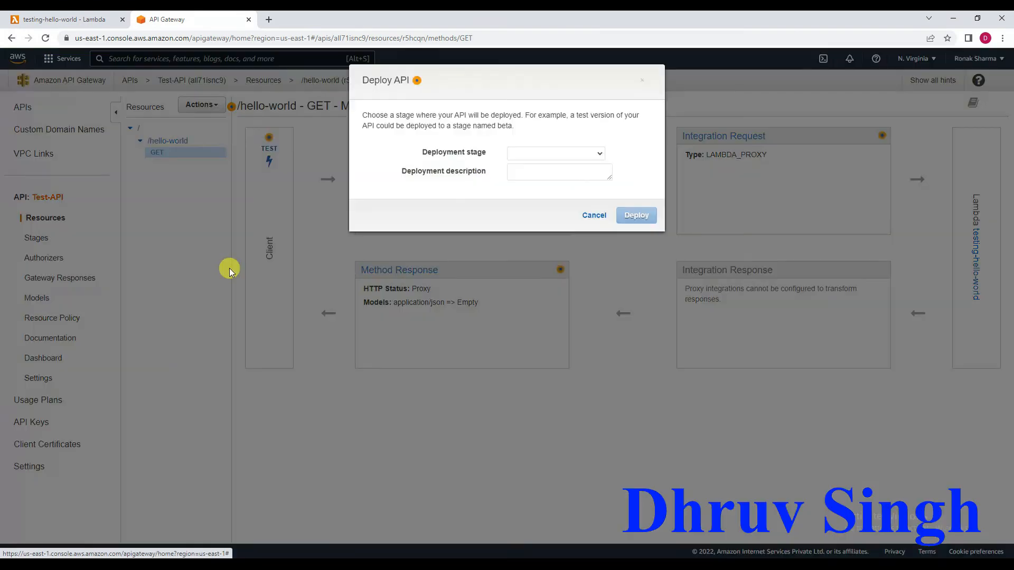
pyautogui.click(530, 155)
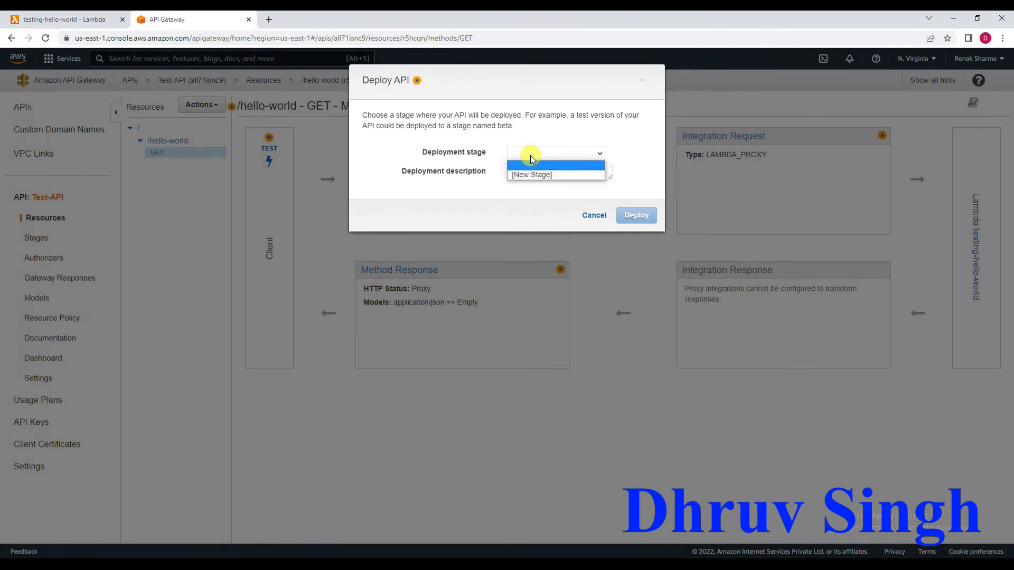
pyautogui.click(527, 180)
pyautogui.click(527, 175)
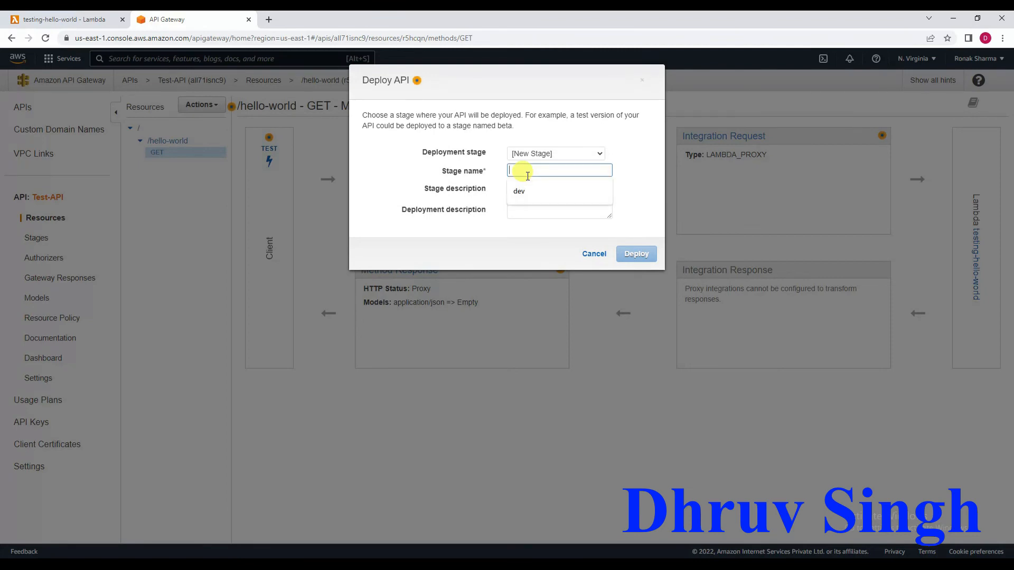
pyautogui.write('dev')
# Set the stage description to "This is dev stage" and deploy the API.
pyautogui.press('Tab')
pyautogui.write('Thsi')
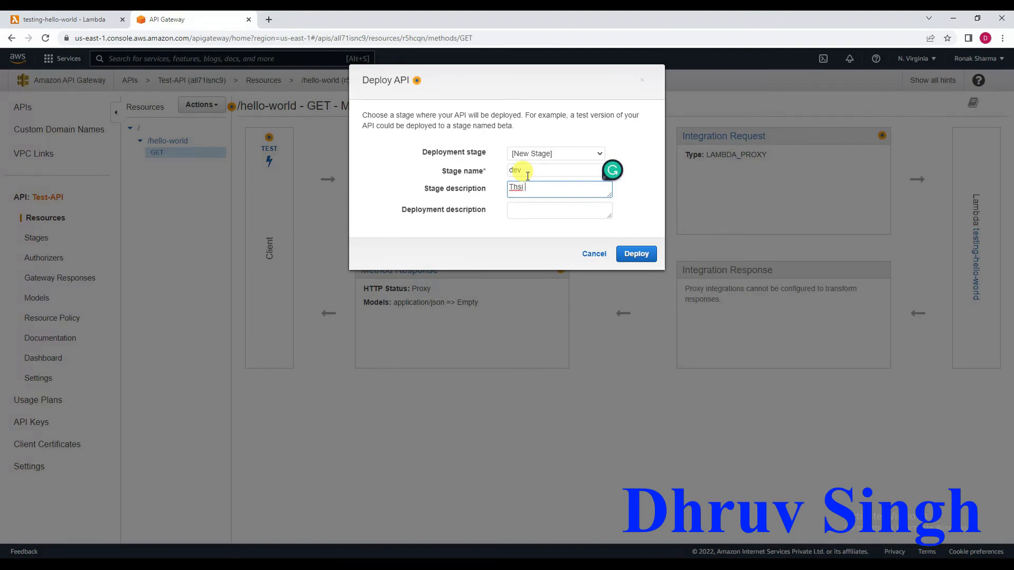
pyautogui.press('BackSpace')
pyautogui.press('BackSpace')
pyautogui.press('BackSpace')
pyautogui.write('is is dev stage')
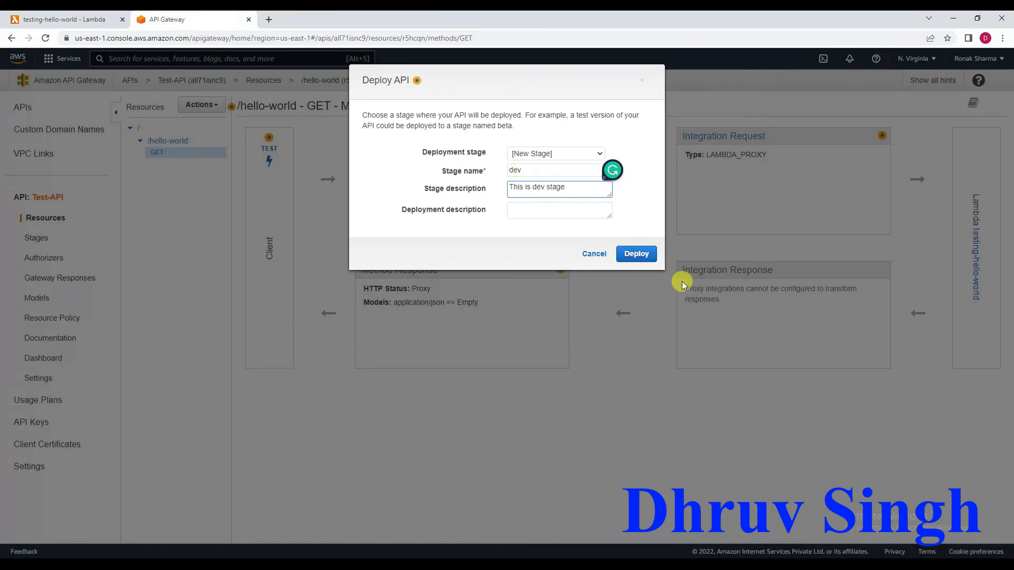
pyautogui.click(636, 254)
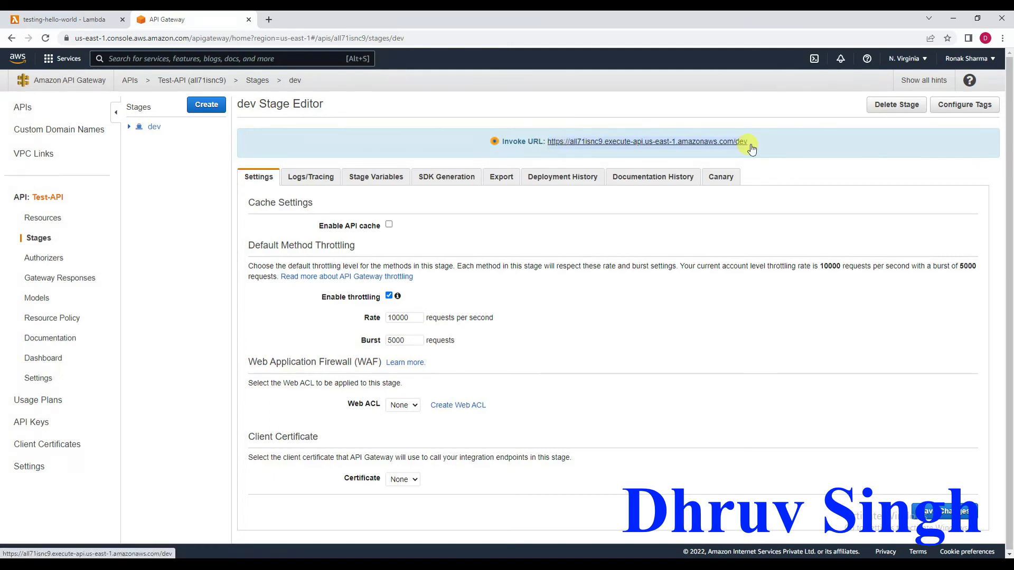
# Review the resources of Test-API and expand the dev stage down to its /hello-world GET method.
pyautogui.click(52, 219)
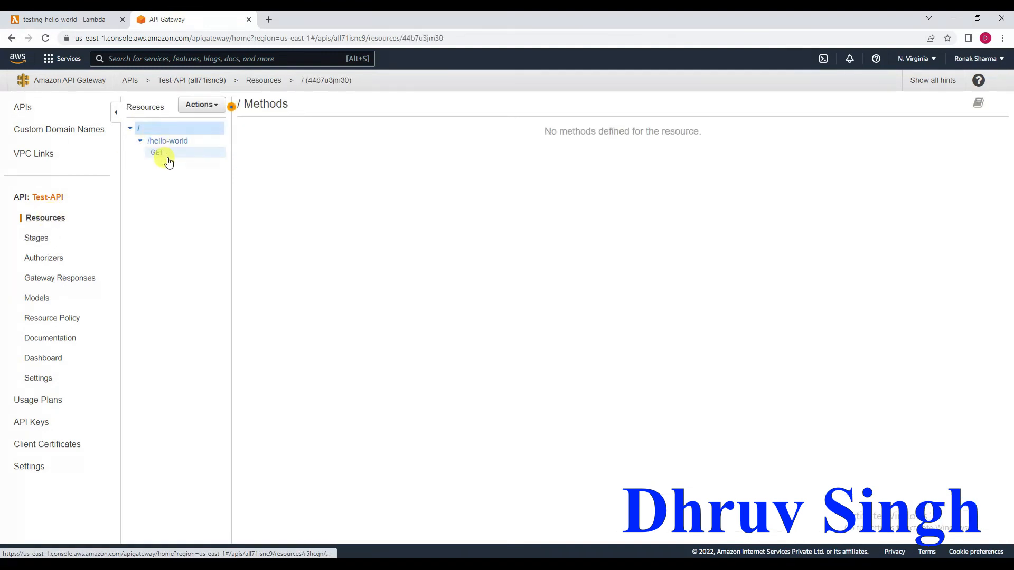
pyautogui.click(35, 241)
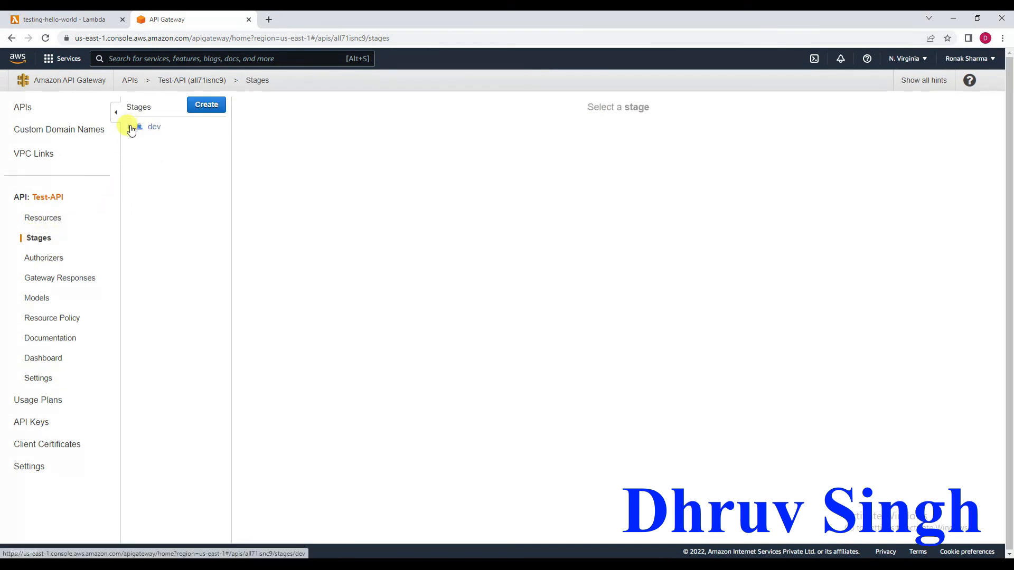
pyautogui.click(133, 128)
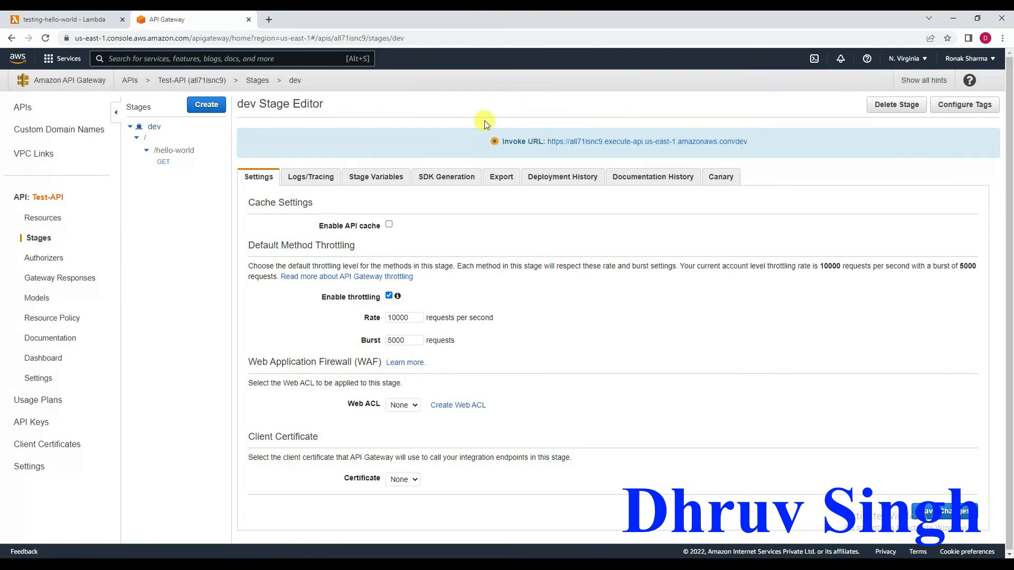
# Reload the testing-hello-world Lambda function page and display the details of its API Gateway trigger.
pyautogui.click(47, 16)
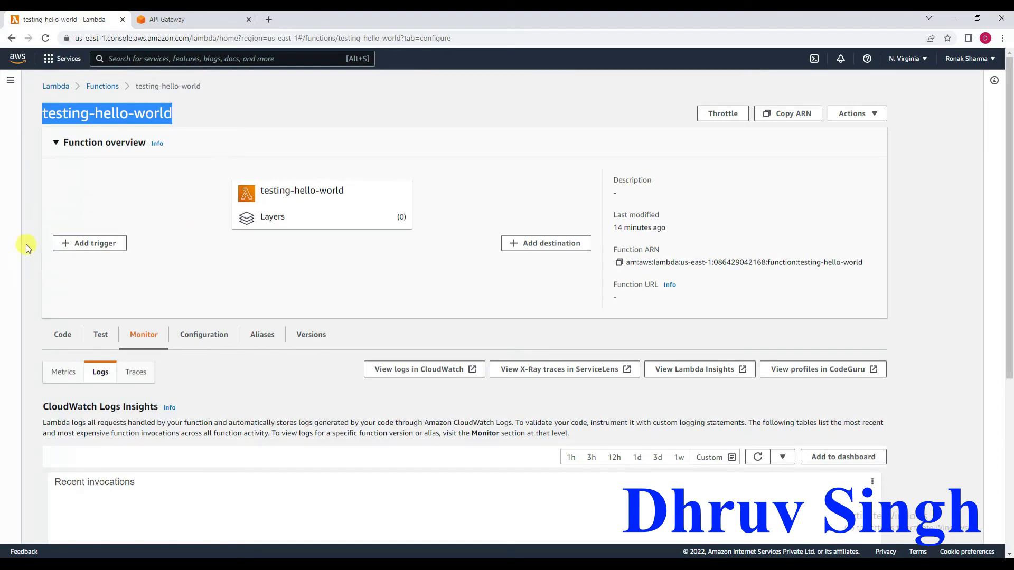
pyautogui.rightClick(169, 188)
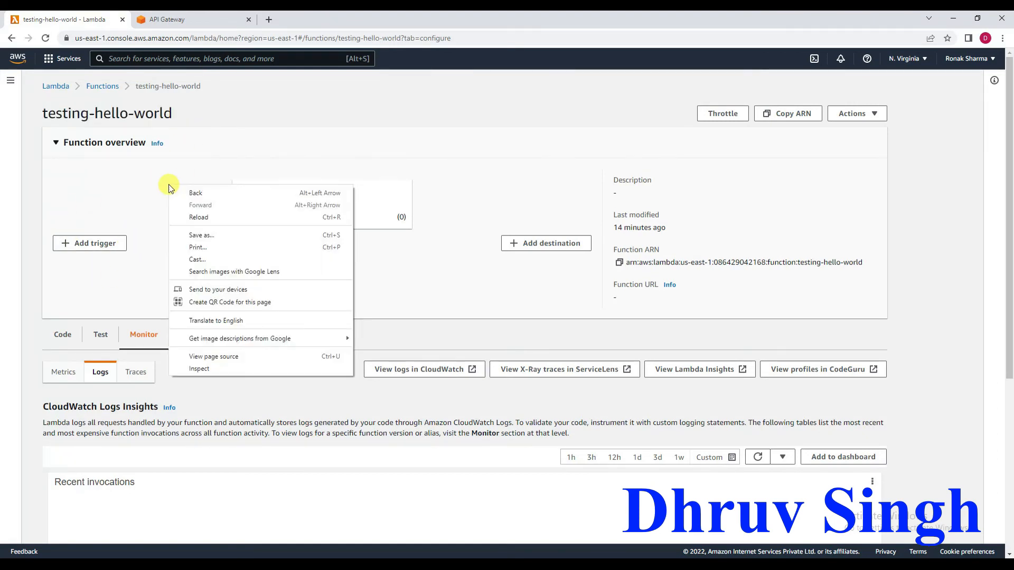
pyautogui.click(193, 218)
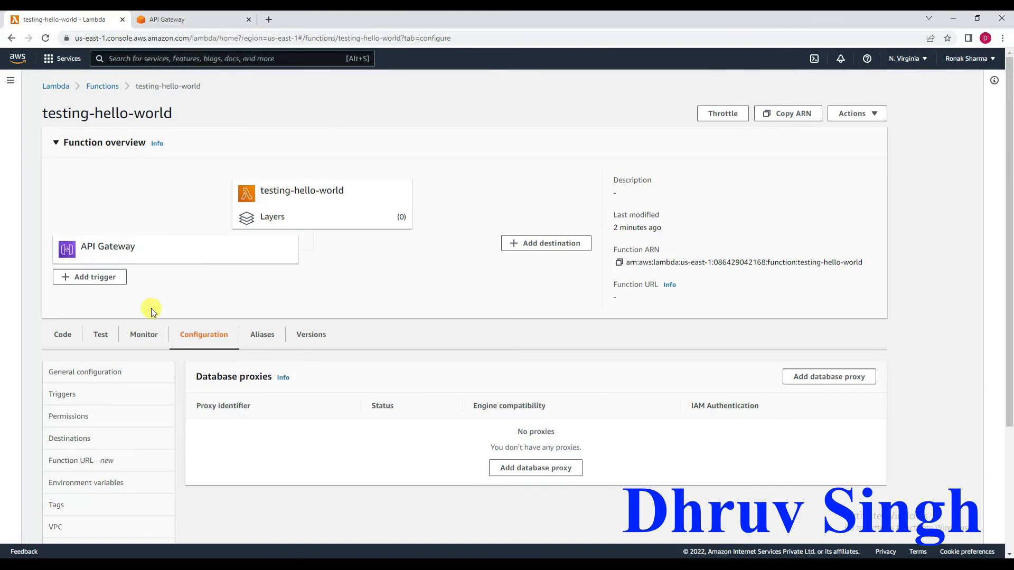
pyautogui.scroll(-3, 149, 310)
pyautogui.scroll(3, 152, 311)
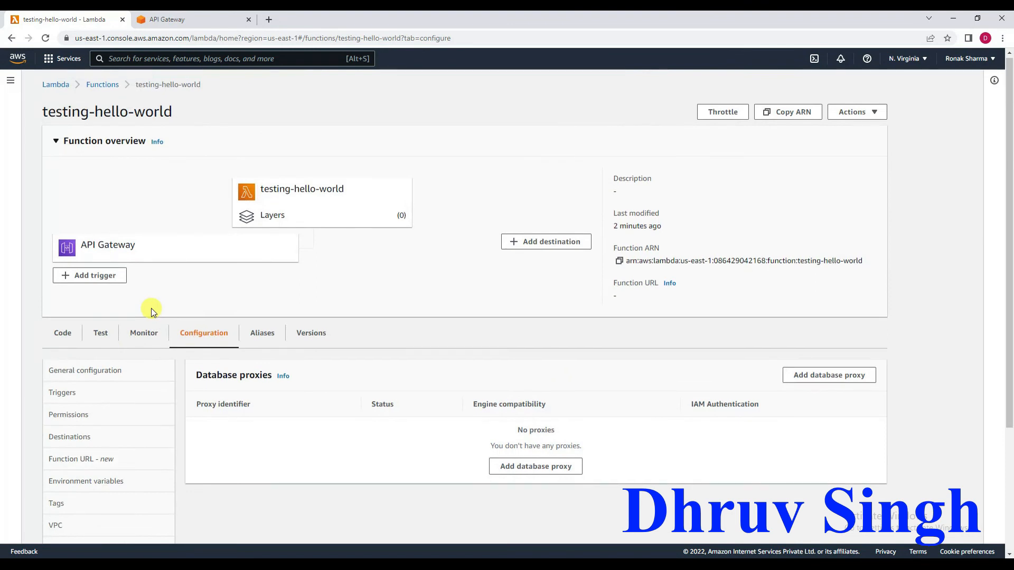
pyautogui.click(95, 251)
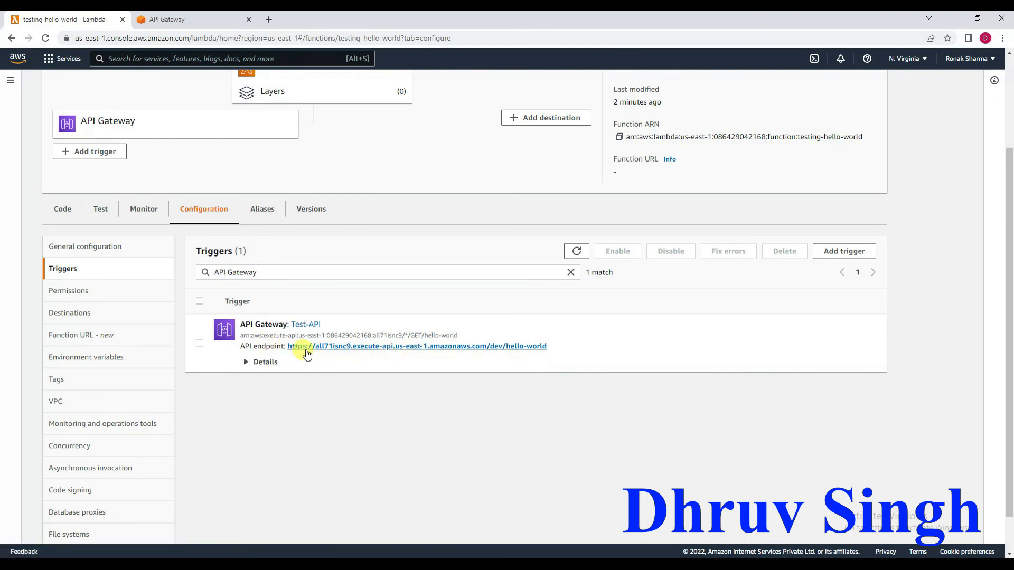
# Open the Test-API trigger's API endpoint in the browser and examine its URL and response.
pyautogui.click(366, 348)
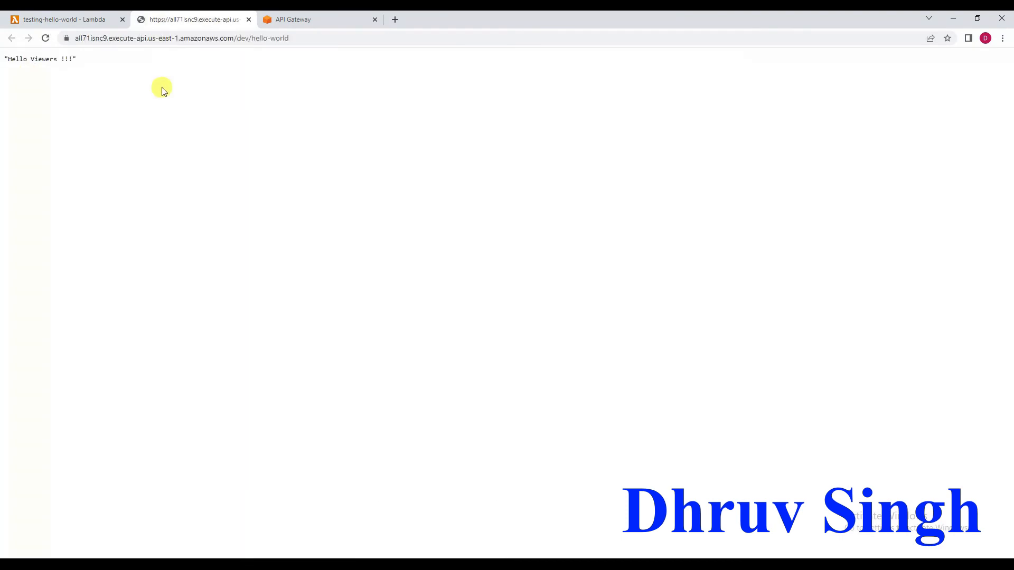
pyautogui.moveTo(296, 38); pyautogui.dragTo(63, 40)
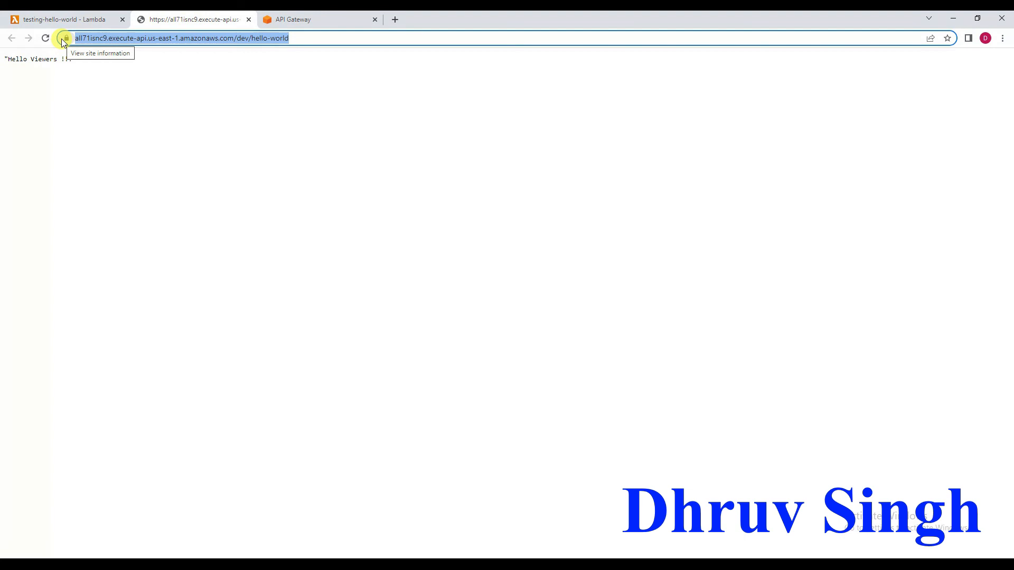
pyautogui.click(99, 79)
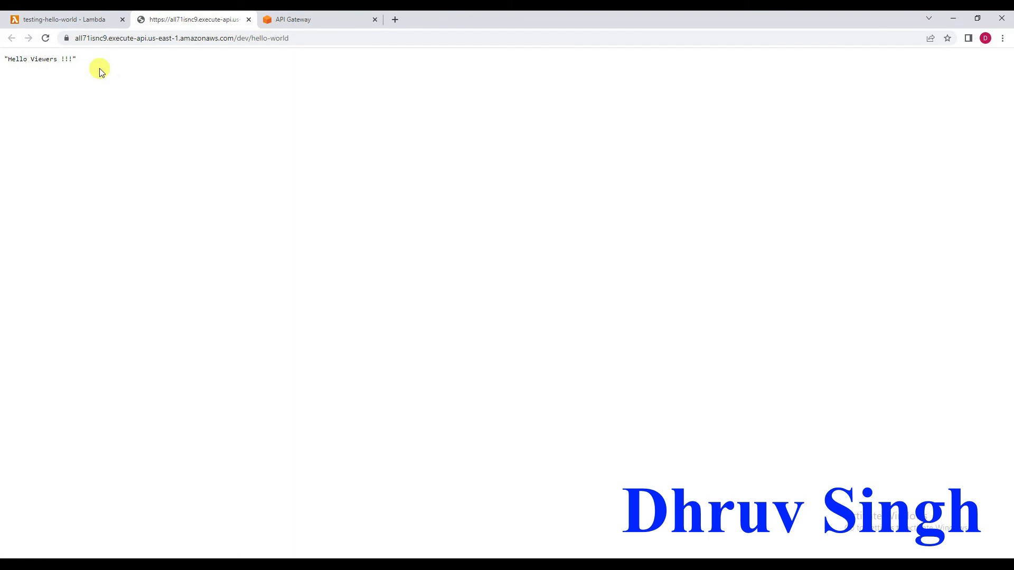
# Change the response body in the testing-hello-world code to 'Hello Viewers, Thanks for watching' and deploy the function.
pyautogui.click(72, 19)
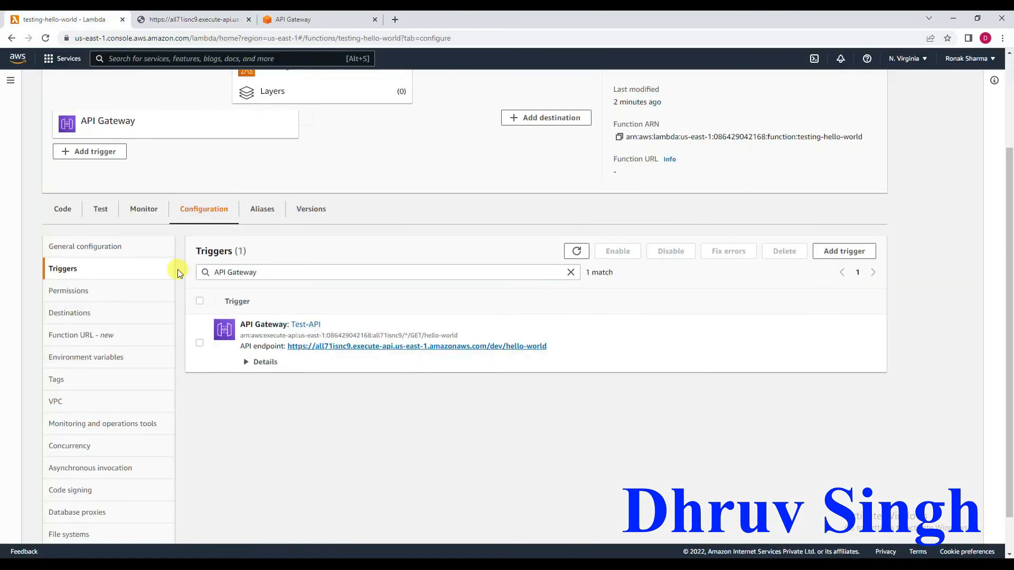
pyautogui.click(63, 209)
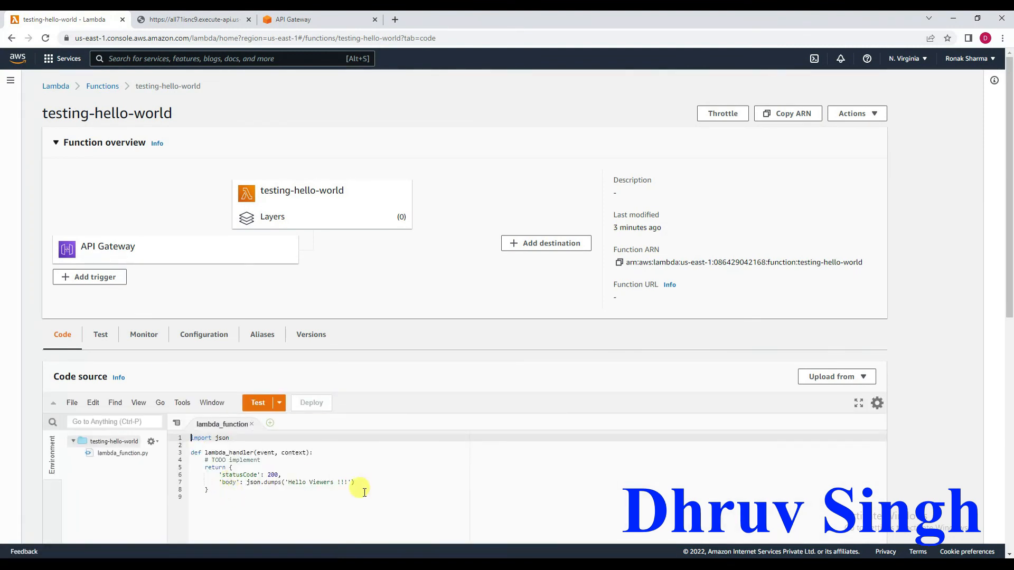
pyautogui.click(348, 482)
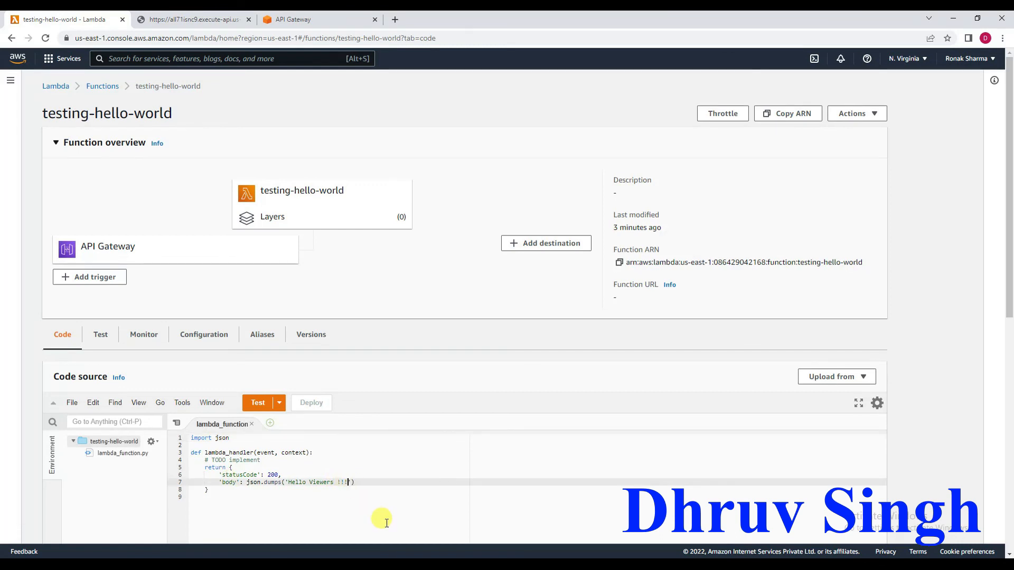
pyautogui.press('BackSpace')
pyautogui.press('BackSpace')
pyautogui.press('BackSpace')
pyautogui.press('BackSpace')
pyautogui.write(', ')
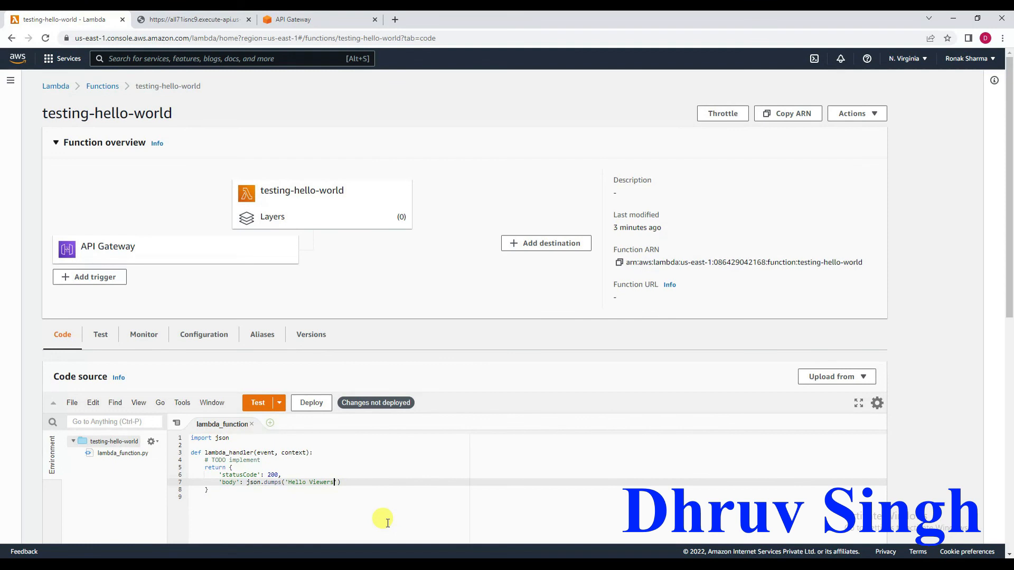
pyautogui.write('Thanks for watching')
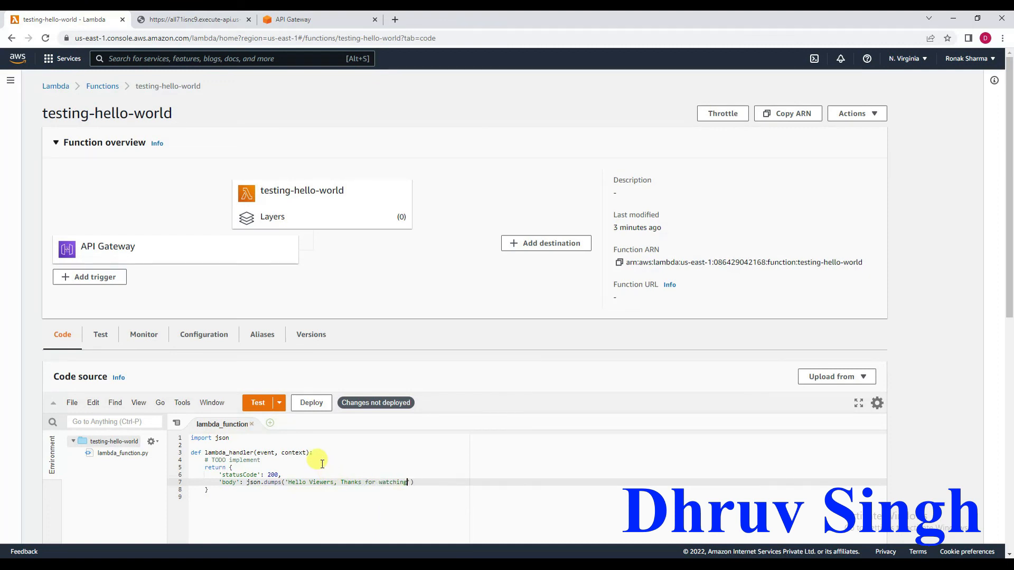
pyautogui.click(308, 404)
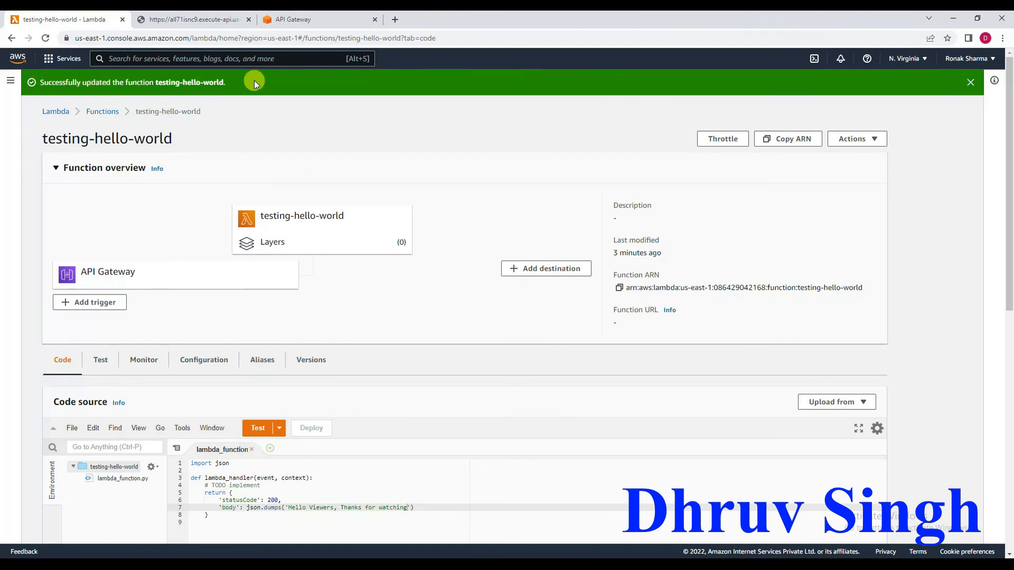
# Reopen the API endpoint from the function's API Gateway trigger to check the updated response.
pyautogui.click(107, 275)
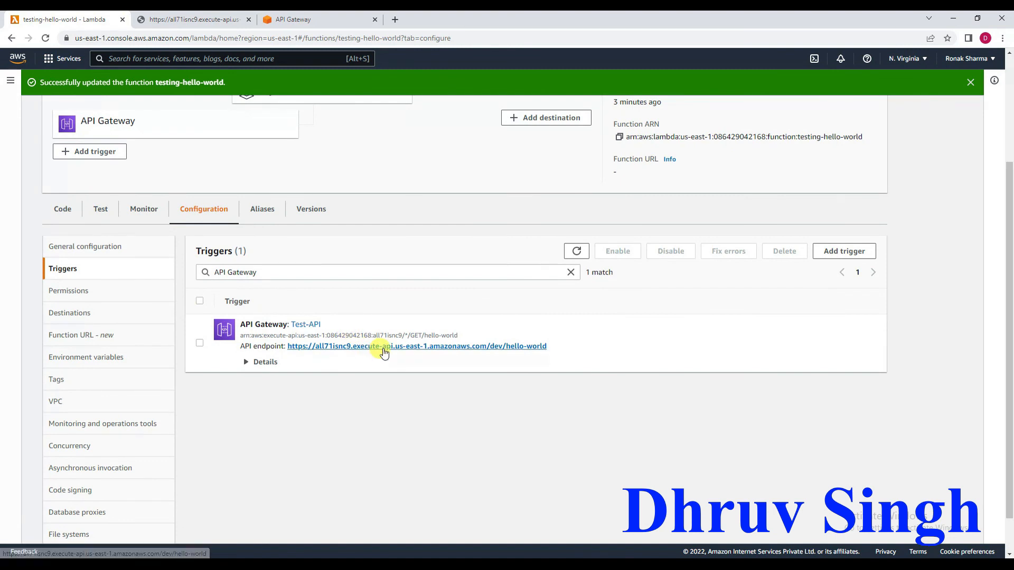
pyautogui.click(384, 347)
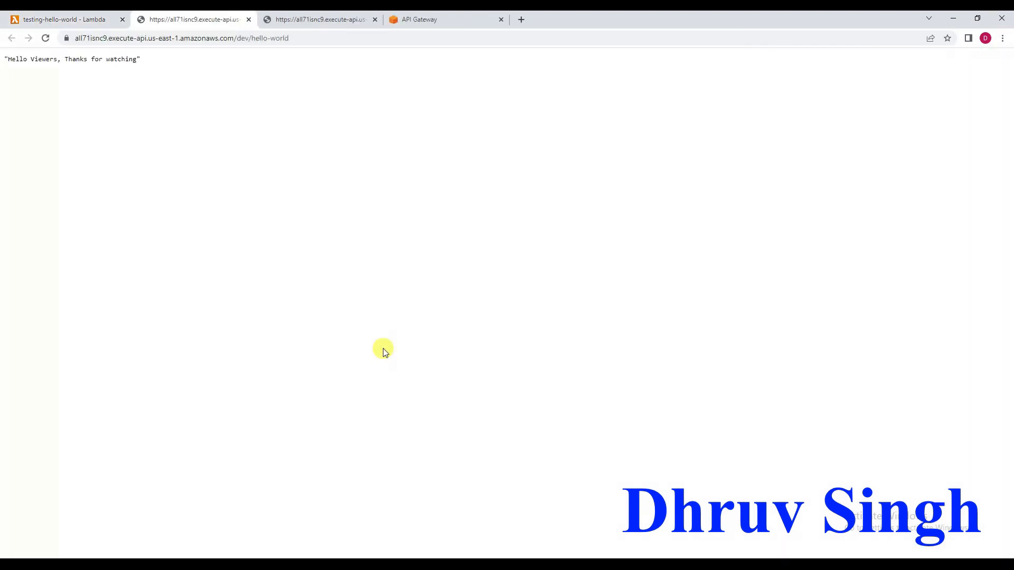